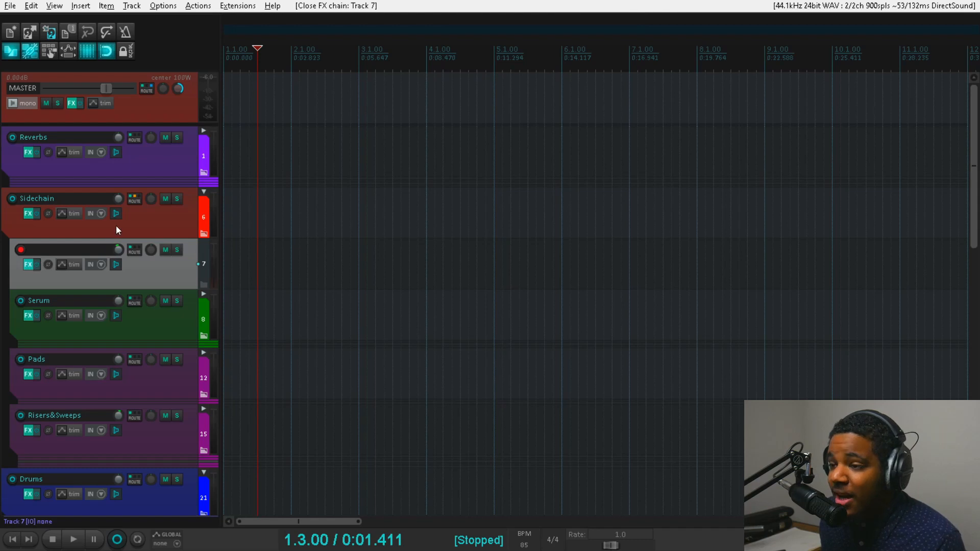
# Step: Inspect the iZotope Iris 2 instrument in track 7's effects chain
pyautogui.click(28, 265)
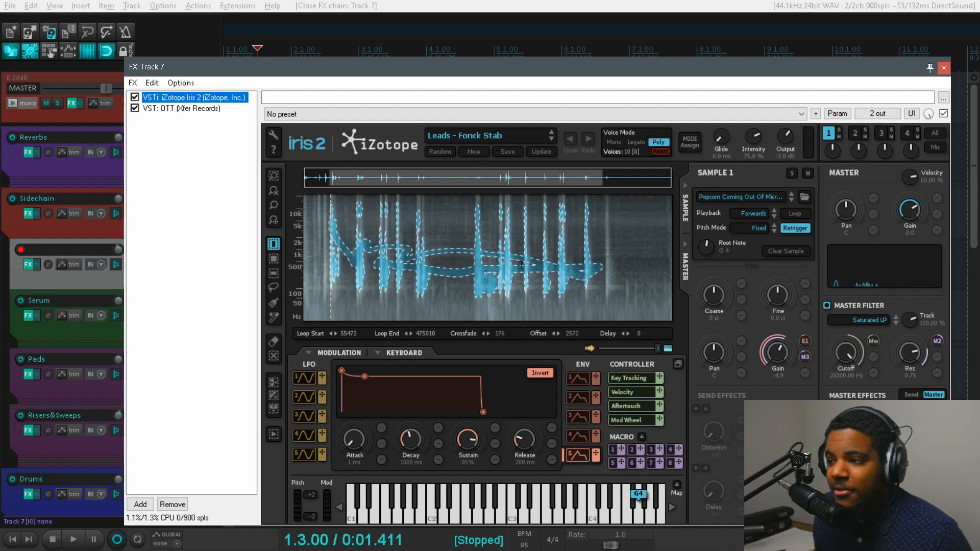
pyautogui.click(943, 69)
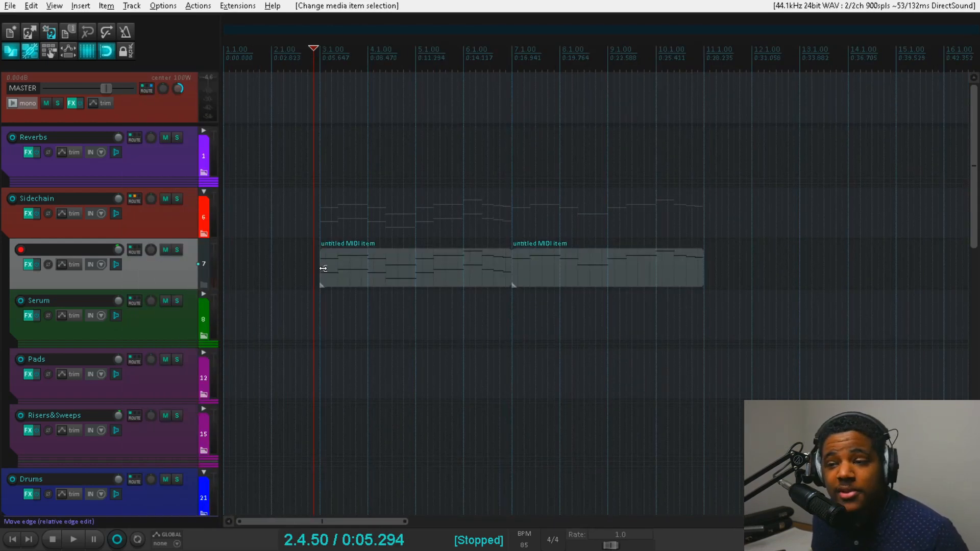
# Step: Play back the two MIDI items on track 7 and set the track's volume to -6.25 dB
pyautogui.press('space')
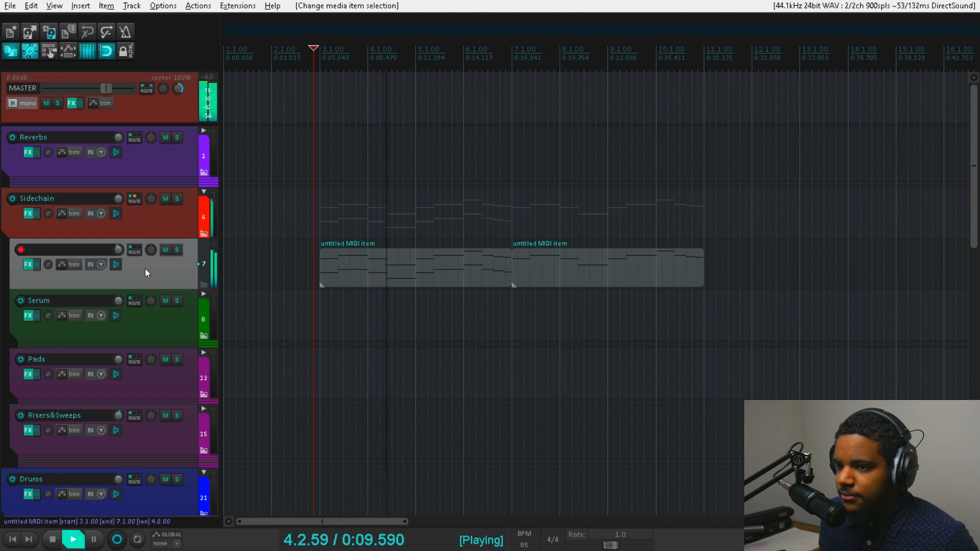
pyautogui.moveTo(118, 250)
pyautogui.moveTo(121, 250); pyautogui.dragTo(121, 249)
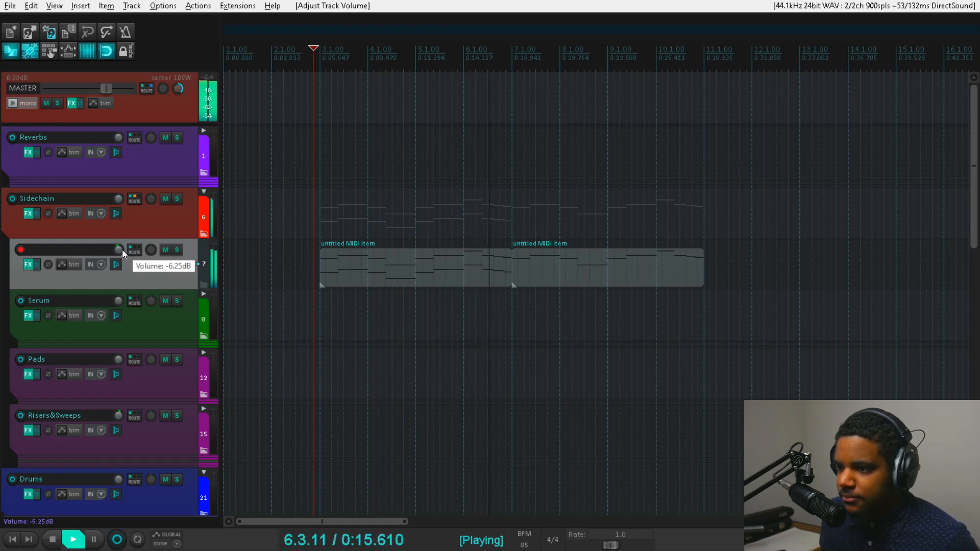
pyautogui.press('space')
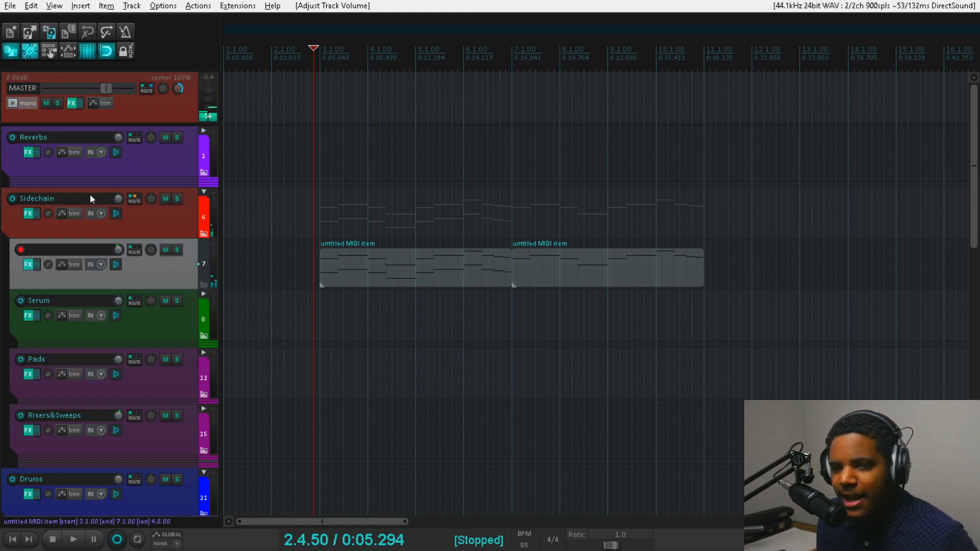
# Step: Add the EW Spaces II reverb to the end of track 7's effects chain
pyautogui.press('f')
pyautogui.doubleClick(219, 222)
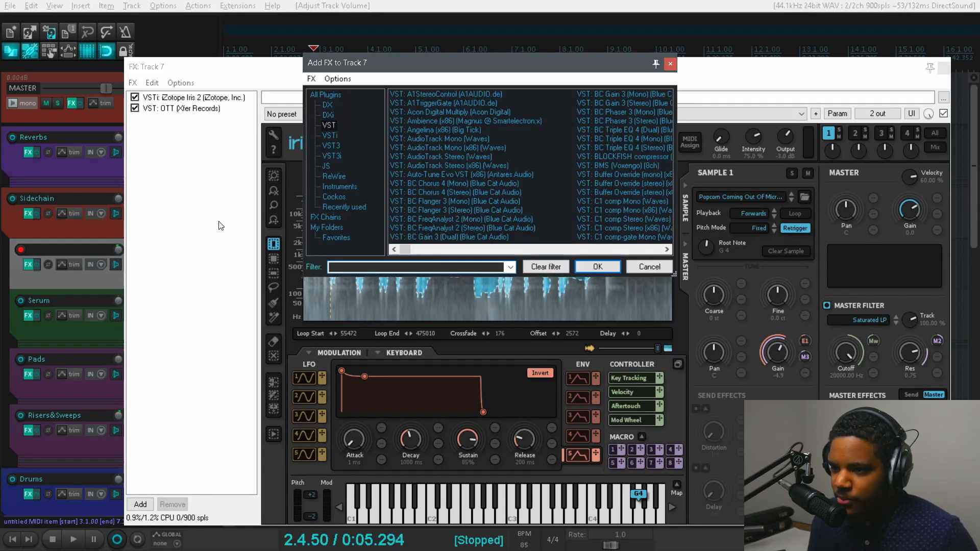
pyautogui.write('space')
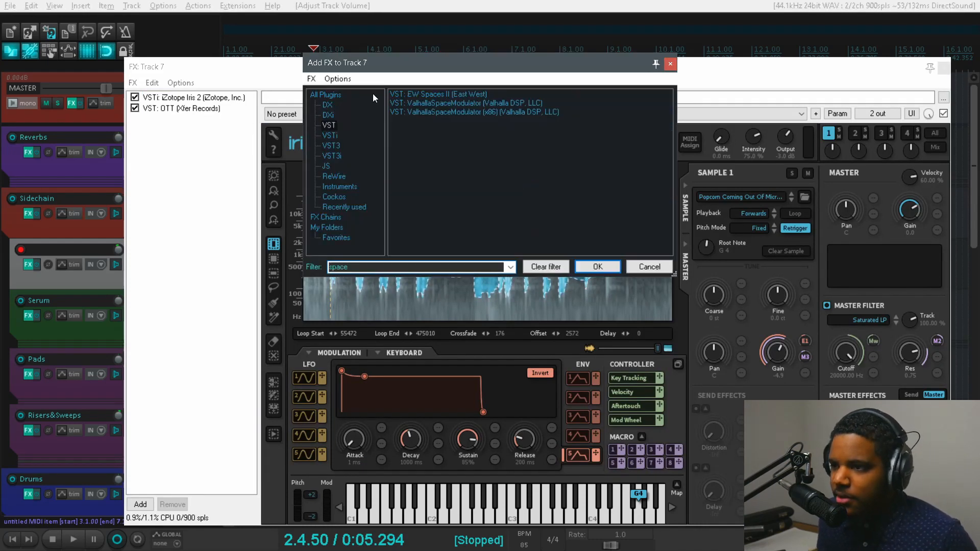
pyautogui.doubleClick(436, 95)
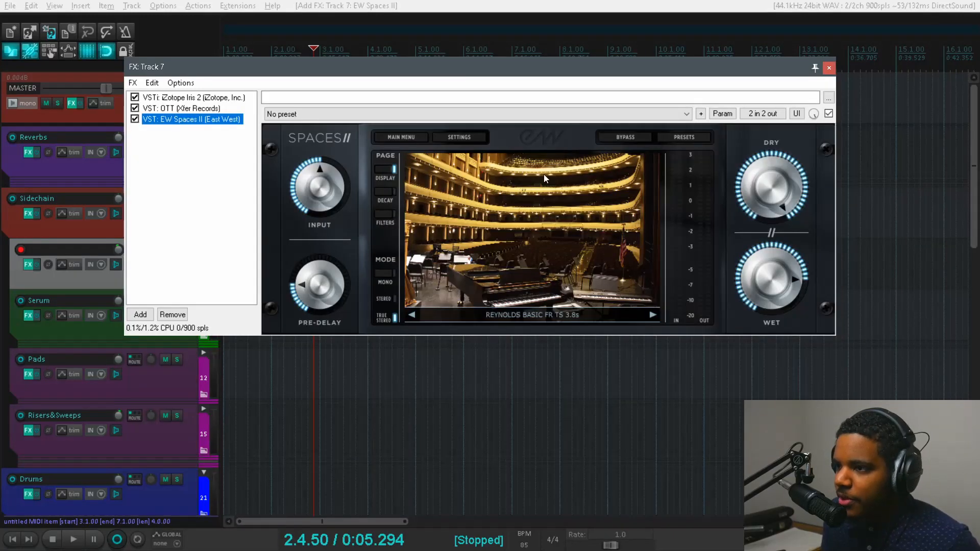
# Step: In Spaces II, load Abandoned Abbey TS RR 6.0s with filters at 318 Hz high-pass and 10891 Hz low-pass, and lower the wet level
pyautogui.click(676, 136)
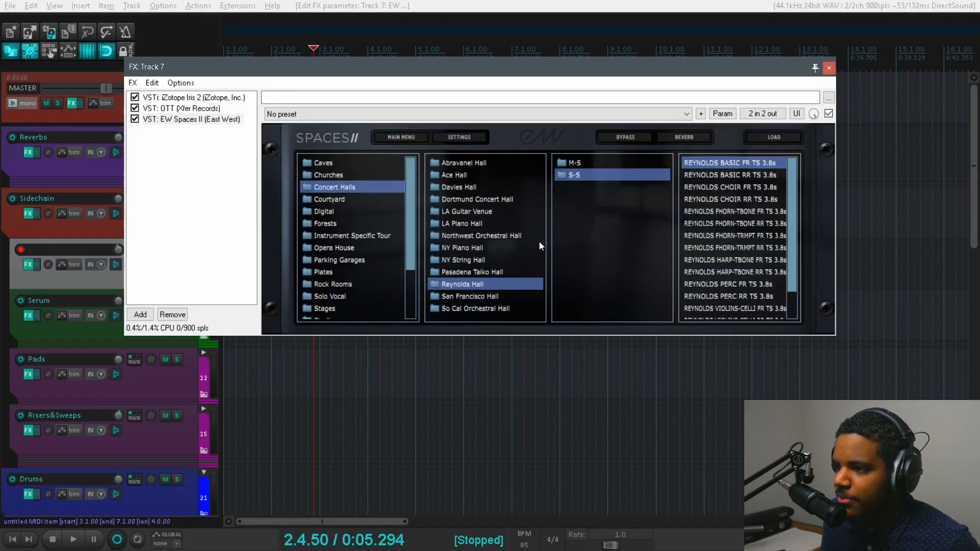
pyautogui.moveTo(750, 292); pyautogui.dragTo(749, 292)
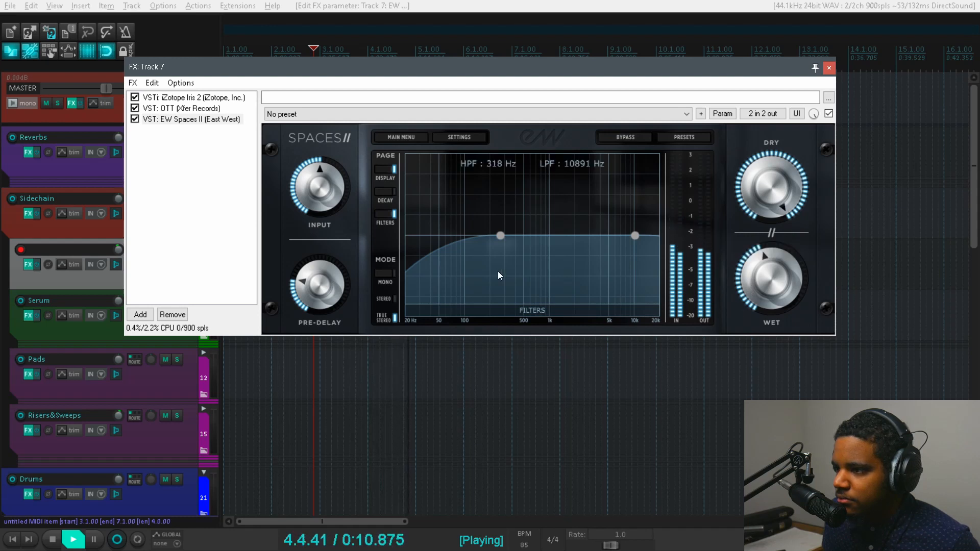
pyautogui.click(394, 170)
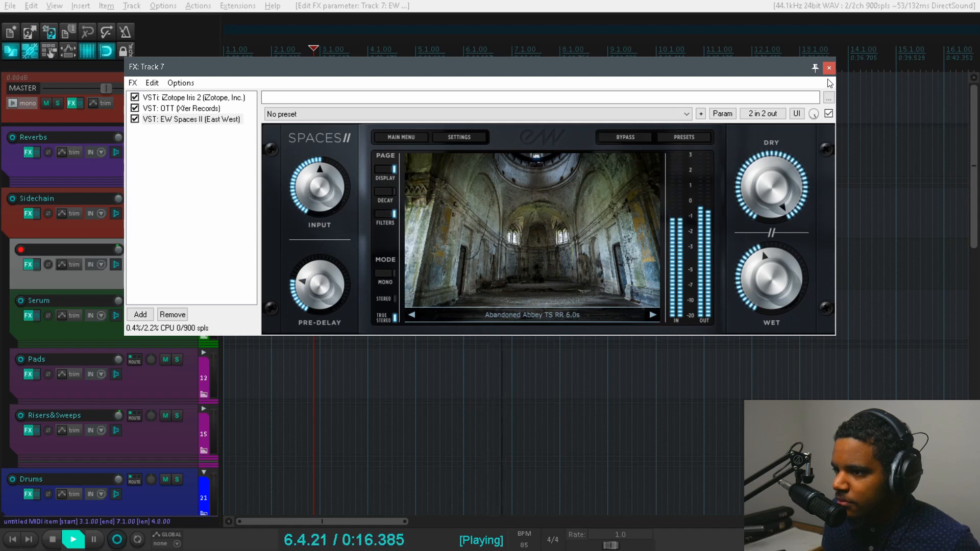
pyautogui.press('space')
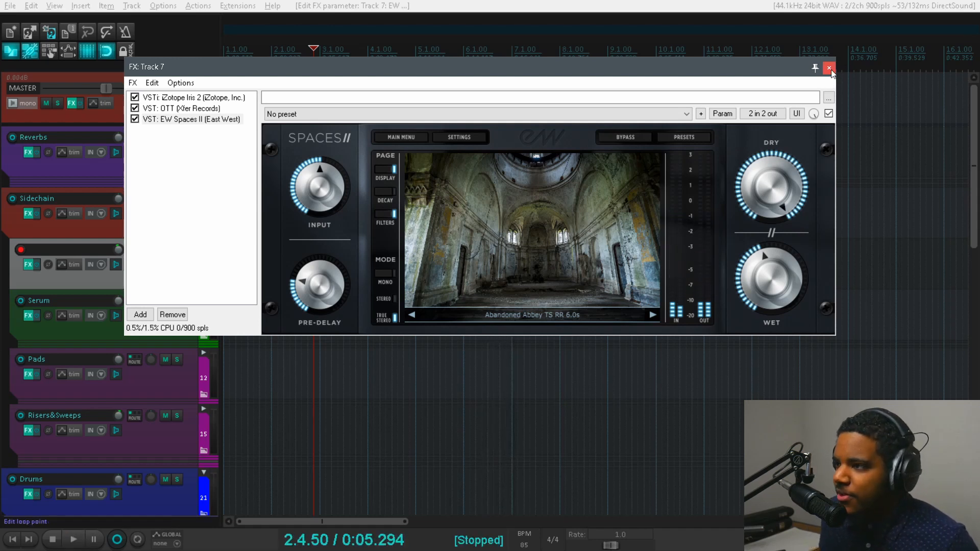
pyautogui.click(829, 68)
# Step: Turn off record arming on track 7
pyautogui.scroll(-3, 83, 173)
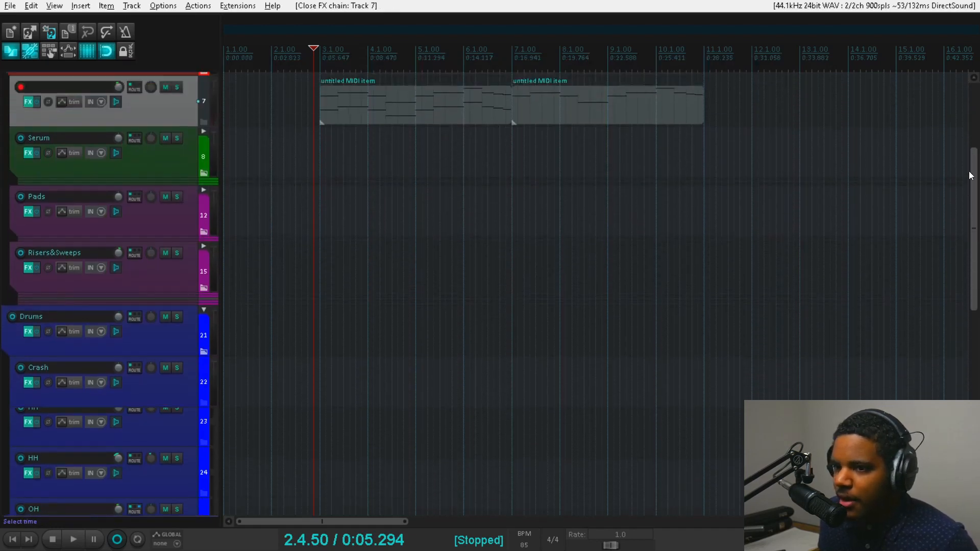
pyautogui.scroll(1, 82, 172)
pyautogui.click(20, 147)
pyautogui.scroll(1, 976, 175)
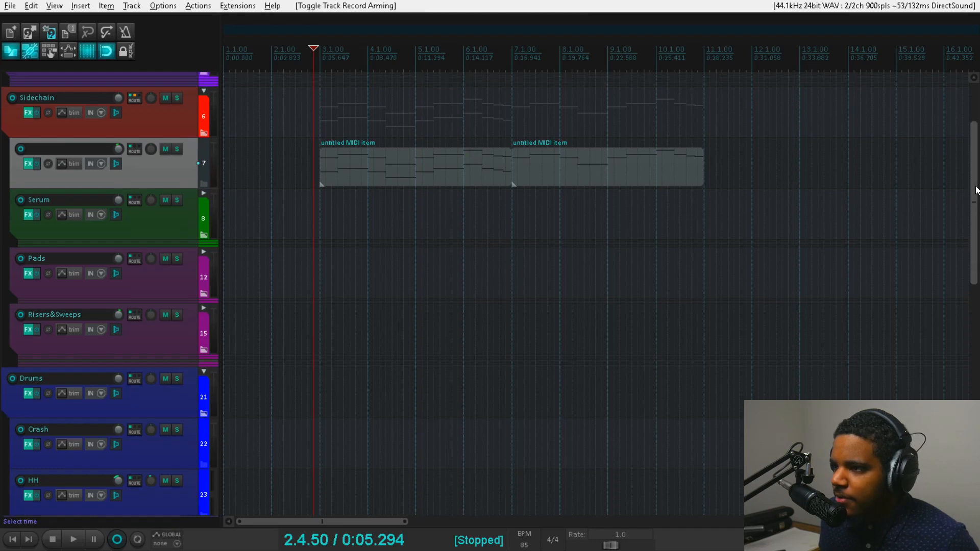
pyautogui.moveTo(702, 248); pyautogui.dragTo(726, 216)
pyautogui.click(447, 201)
pyautogui.hotkey('ctrl', 'd')
# Step: Record a MIDI pad part on track 14 using Serum's PD D_Pad 1 [DU] preset
pyautogui.click(323, 231)
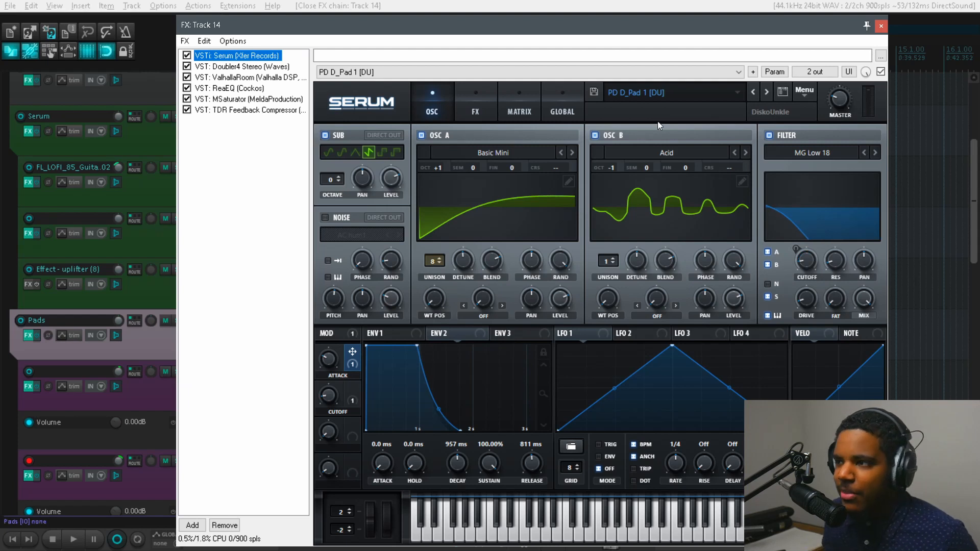
pyautogui.click(880, 26)
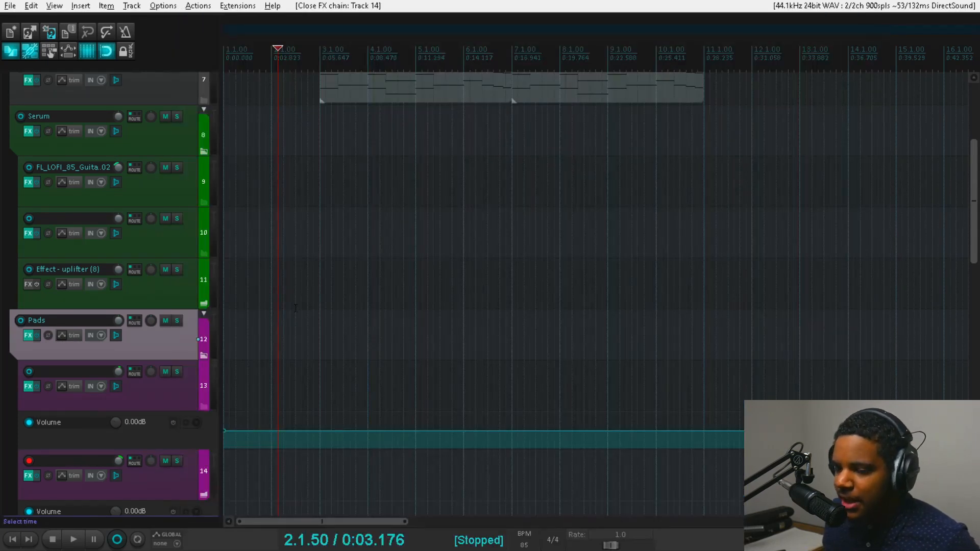
pyautogui.hotkey('ctrl', 'r')
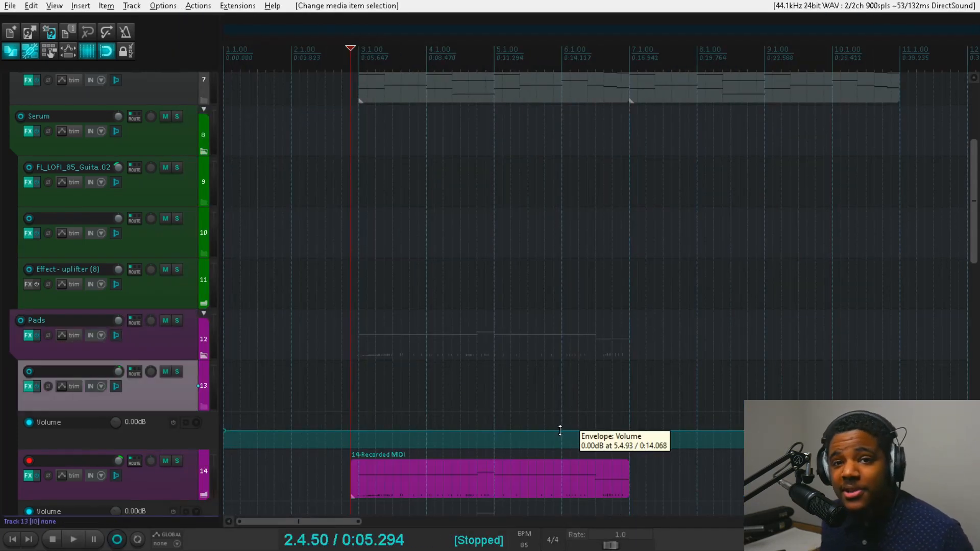
# Step: Play back the recorded pad and trim the start of its MIDI item on track 14 to 3.1.00
pyautogui.press('space')
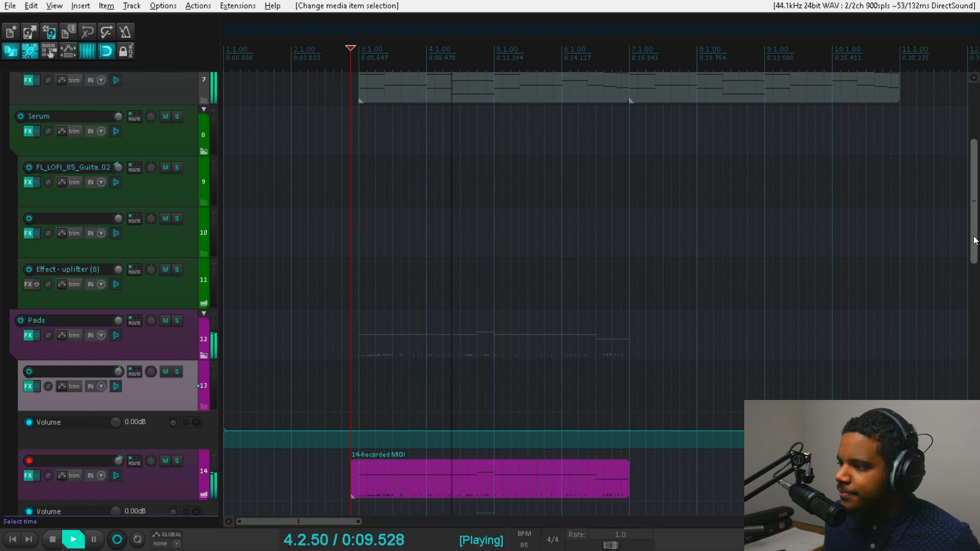
pyautogui.scroll(-1, 974, 250)
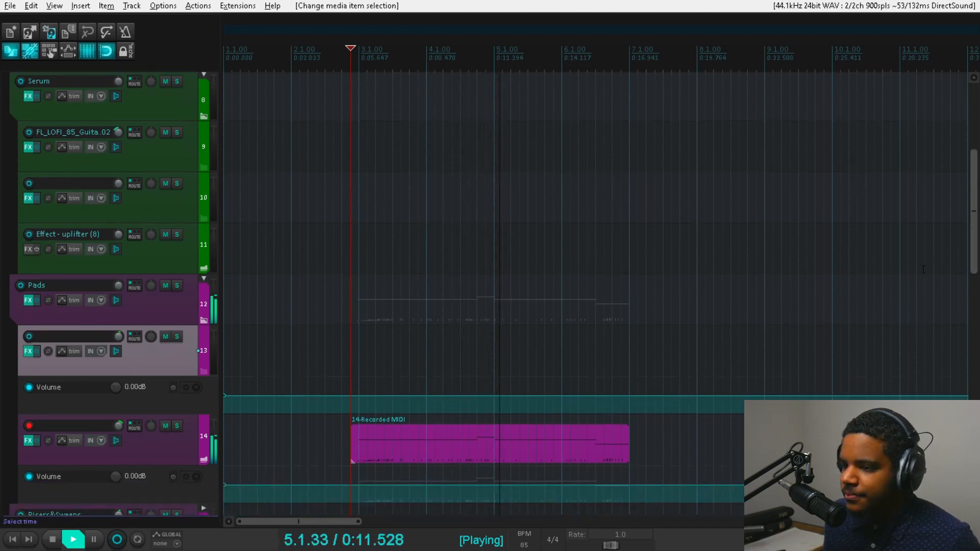
pyautogui.click(355, 454)
pyautogui.moveTo(356, 453); pyautogui.dragTo(358, 453)
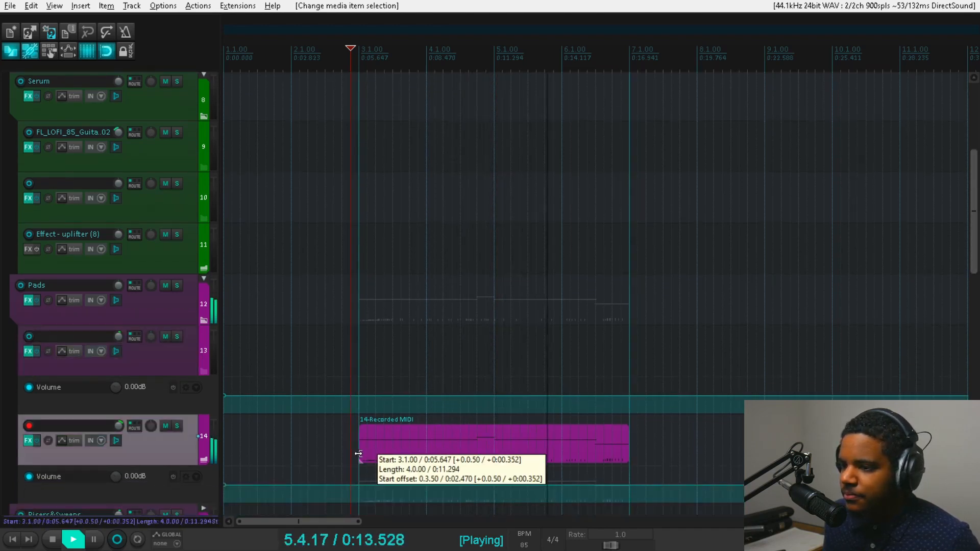
# Step: Duplicate the trimmed pad item directly after itself and turn off record arming on track 14
pyautogui.click(376, 449)
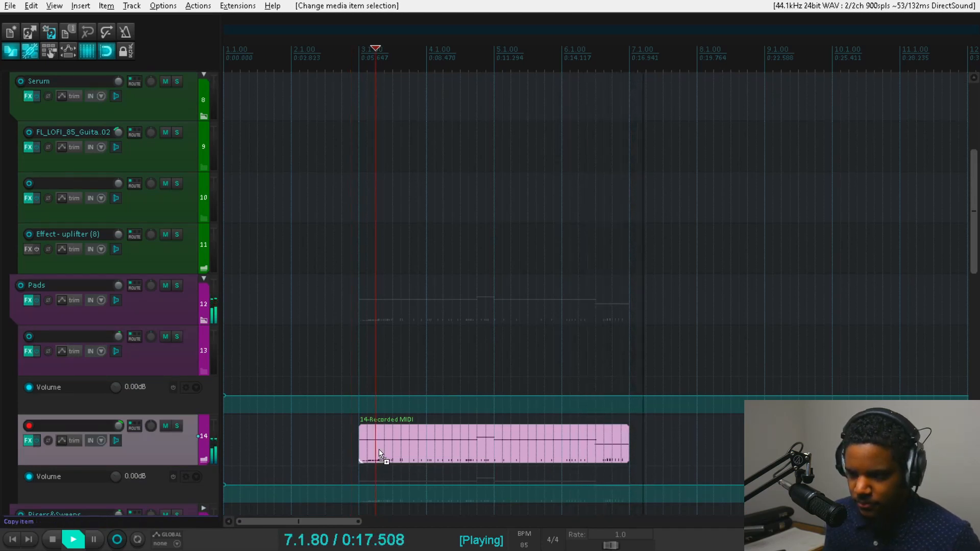
pyautogui.hotkey('ctrl', 'd')
pyautogui.press('space')
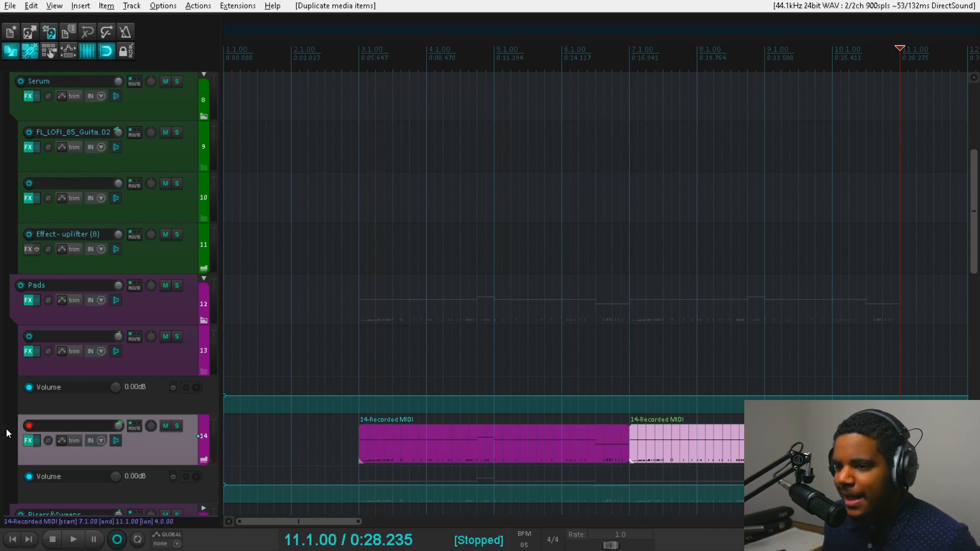
pyautogui.click(29, 426)
# Step: Solo the Drums folder and listen to the hi-hat items from 6.4.50
pyautogui.scroll(-1, 974, 273)
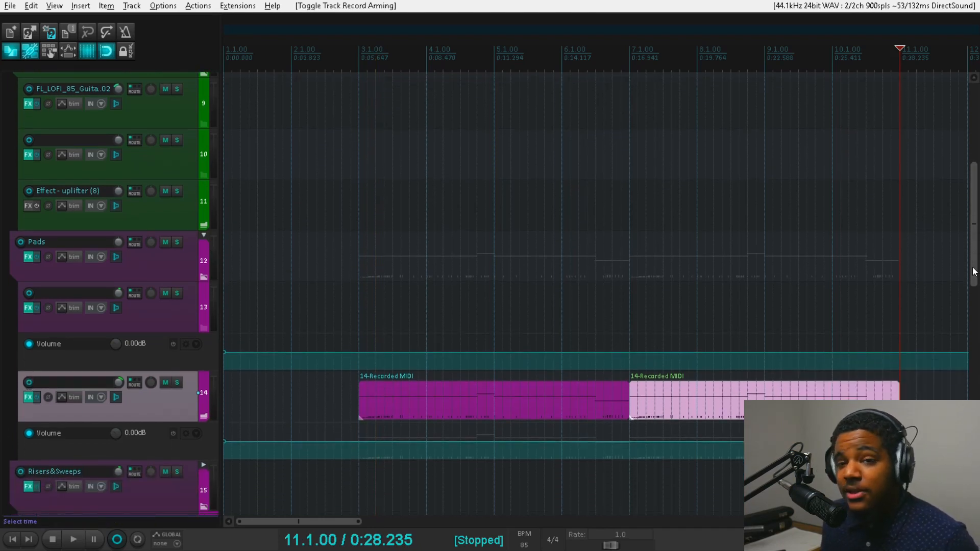
pyautogui.moveTo(974, 273); pyautogui.dragTo(943, 365)
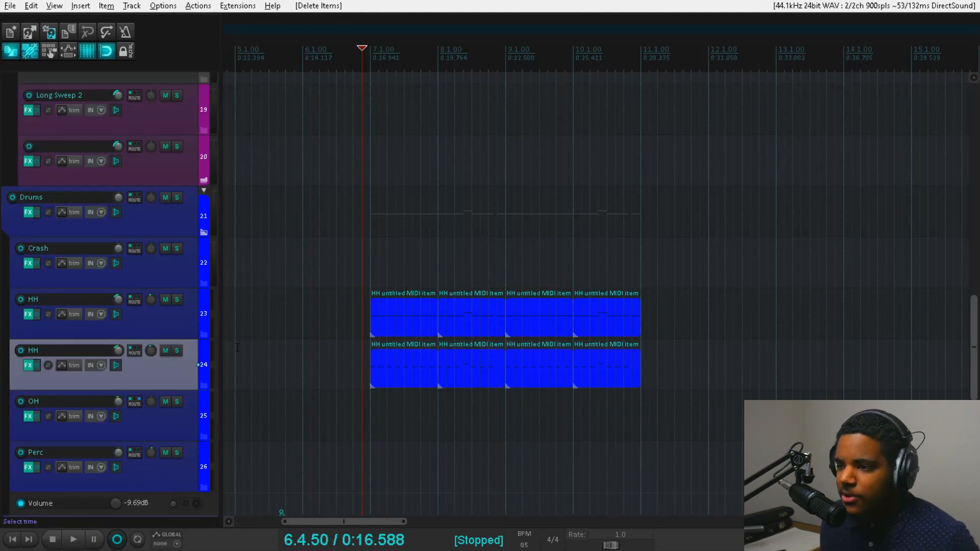
pyautogui.press('space')
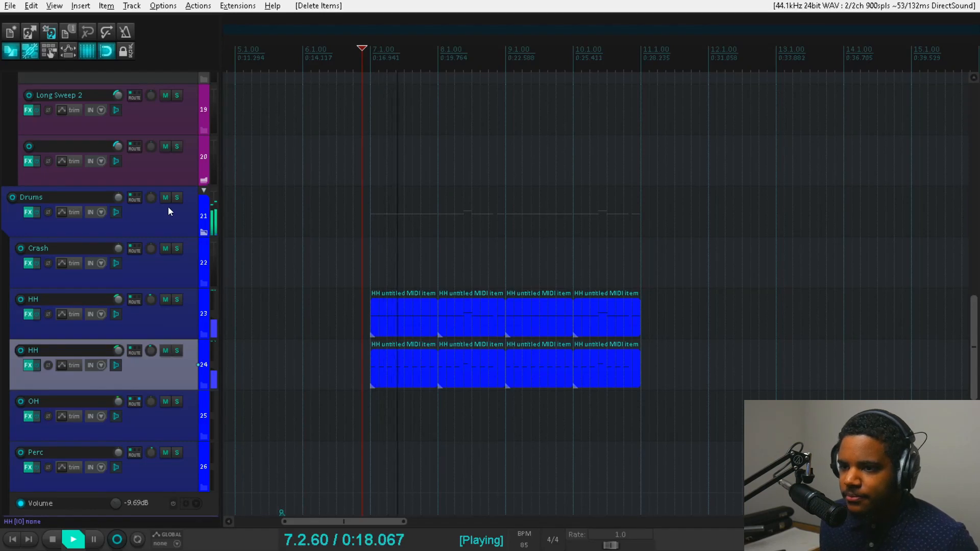
pyautogui.click(177, 197)
pyautogui.scroll(2, 407, 323)
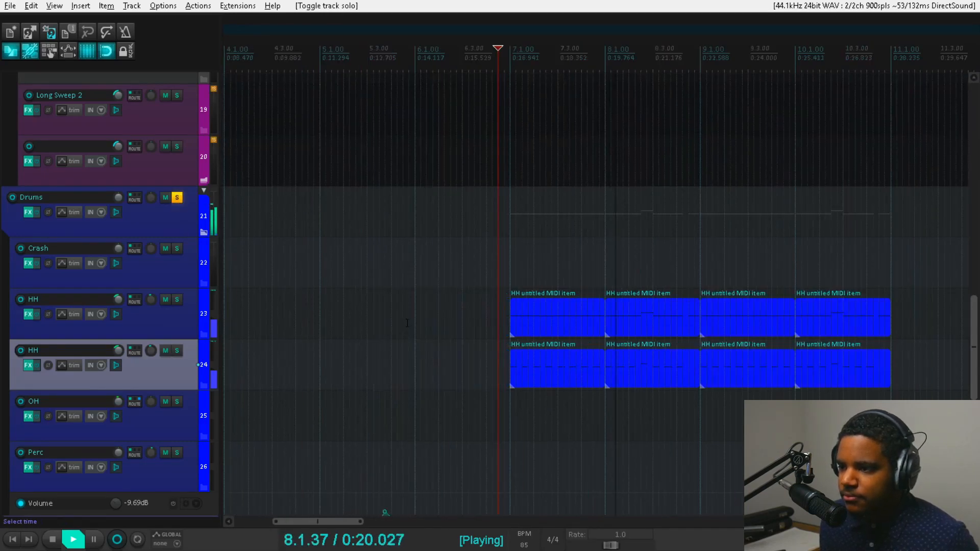
pyautogui.press('space')
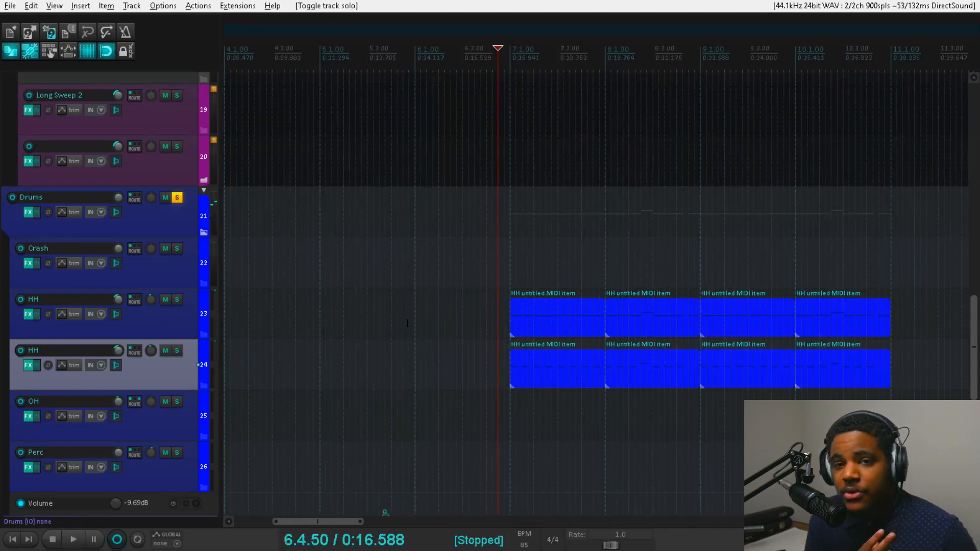
# Step: Solo the HH track 23 and listen to its hi-hat pattern alone
pyautogui.click(177, 300)
pyautogui.press('space')
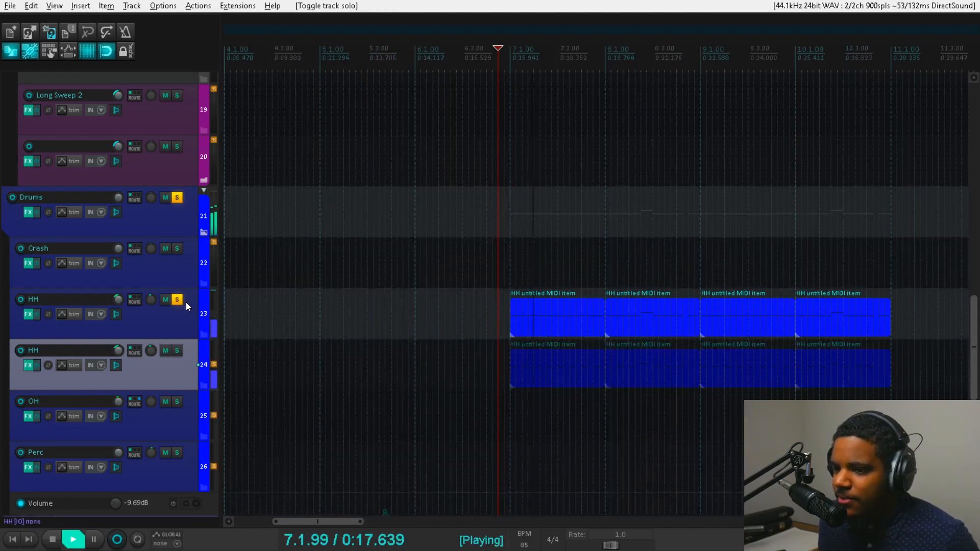
pyautogui.press('space')
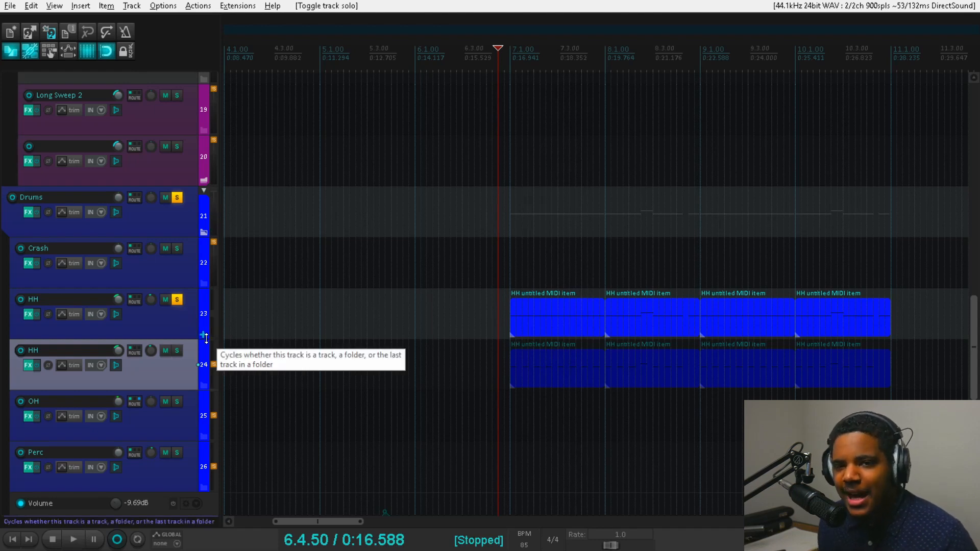
# Step: Solo the HH track 24 as well and listen to both hi-hat tracks together
pyautogui.click(177, 351)
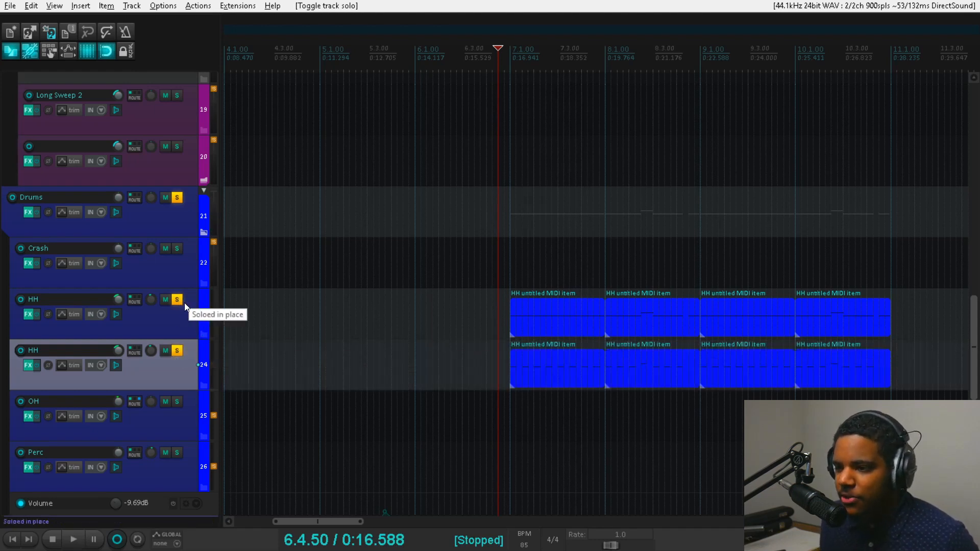
pyautogui.press('space')
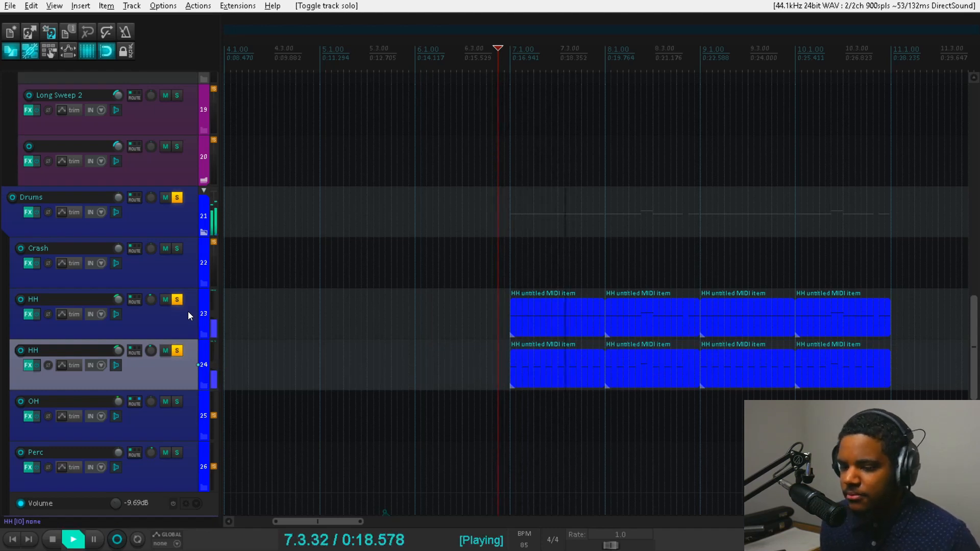
pyautogui.press('space')
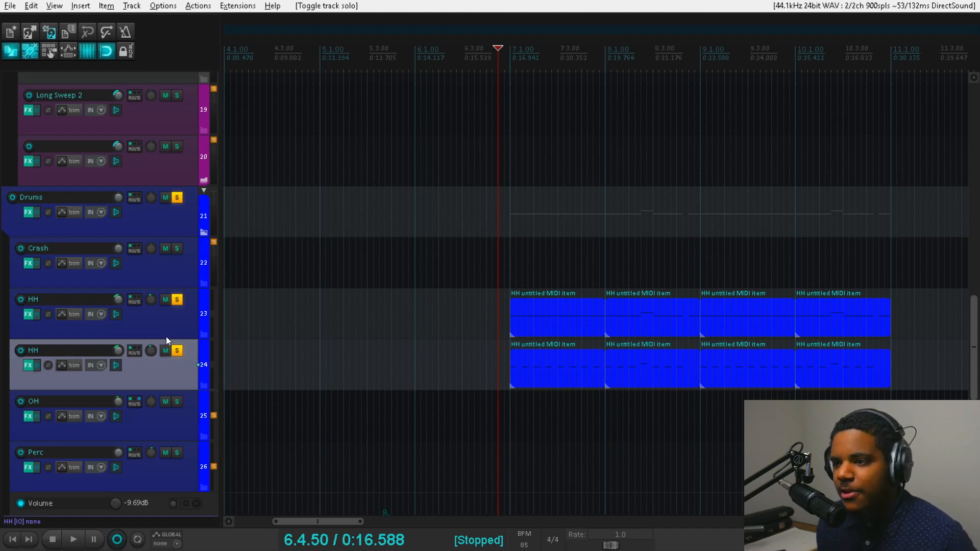
# Step: Unsolo both HH tracks and the Drums folder, and play the full arrangement from 6.4.50
pyautogui.click(177, 300)
pyautogui.click(179, 354)
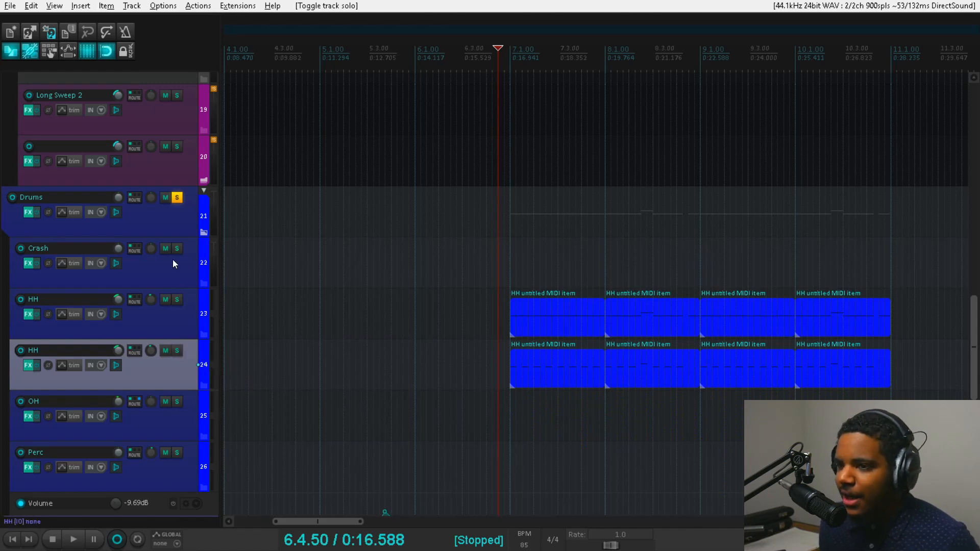
pyautogui.click(176, 198)
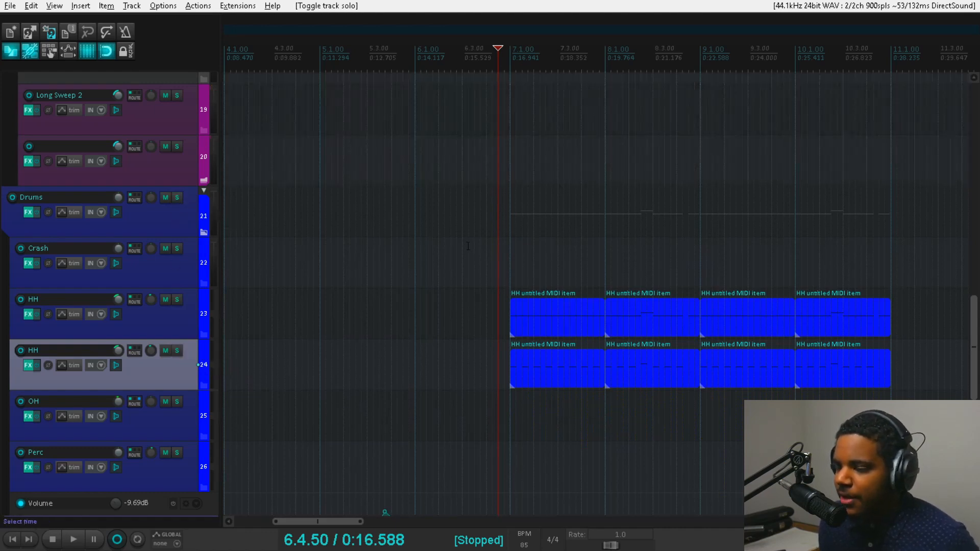
pyautogui.press('space')
pyautogui.moveTo(973, 342); pyautogui.dragTo(963, 205)
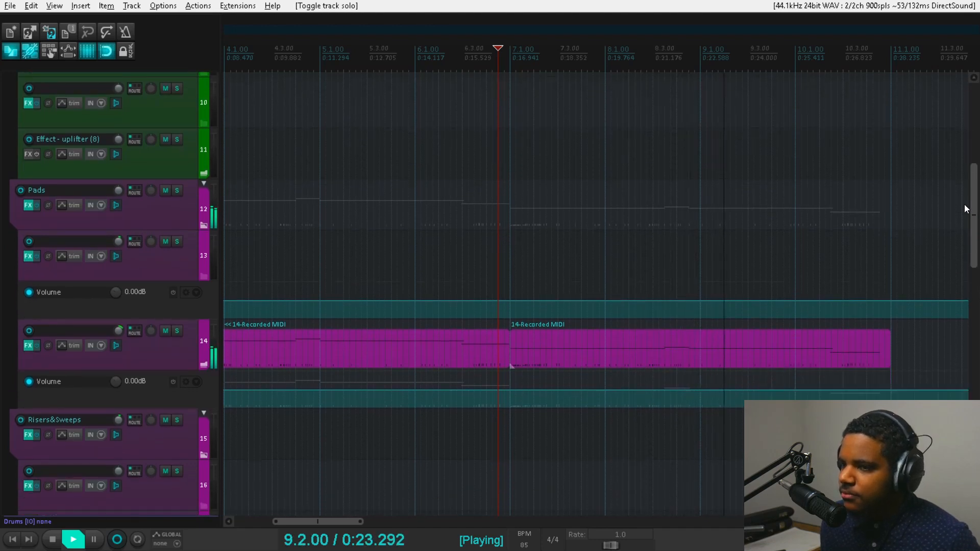
# Step: Listen to the full arrangement past bar 10 and stop playback
pyautogui.moveTo(963, 204); pyautogui.dragTo(964, 190)
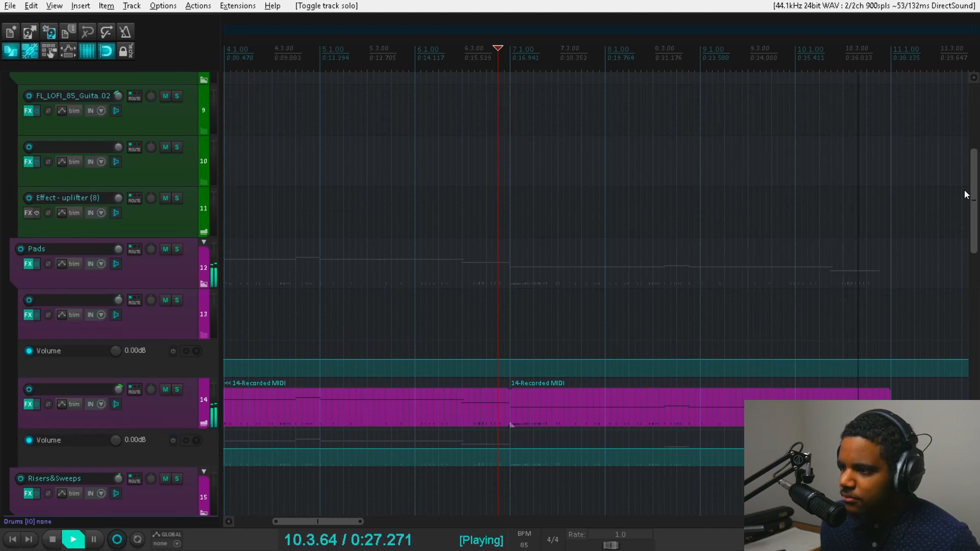
pyautogui.press('space')
pyautogui.scroll(-2, 815, 296)
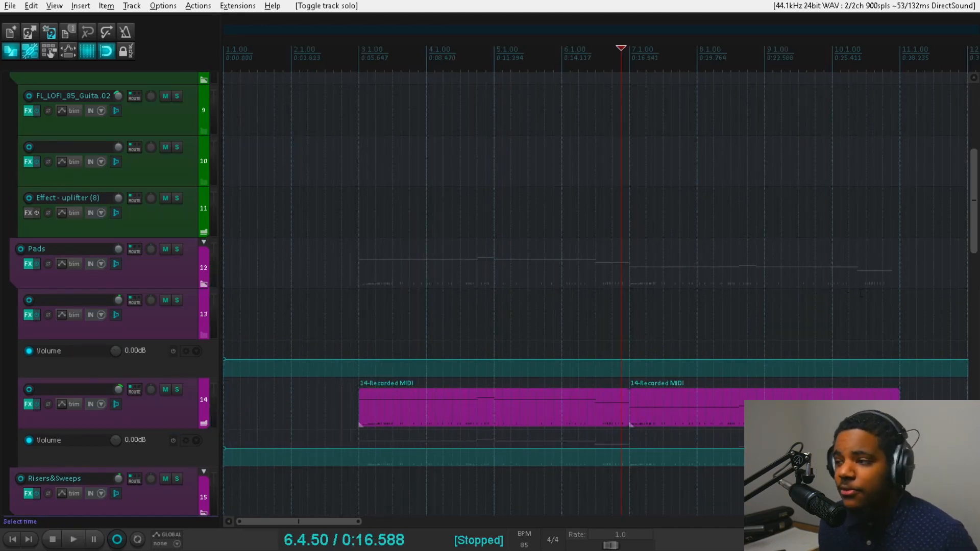
# Step: Delete the lower-octave notes from track 7's melody MIDI item starting at bar 11, keep the upper line, and close the MIDI editor
pyautogui.moveTo(973, 240); pyautogui.dragTo(973, 313)
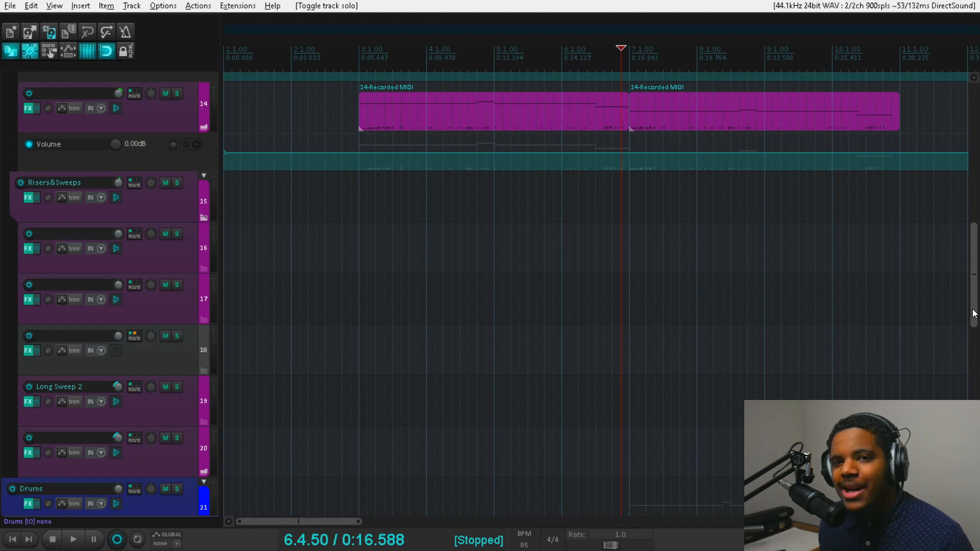
pyautogui.moveTo(974, 313); pyautogui.dragTo(975, 370)
pyautogui.scroll(-2, 944, 391)
pyautogui.scroll(3, 961, 204)
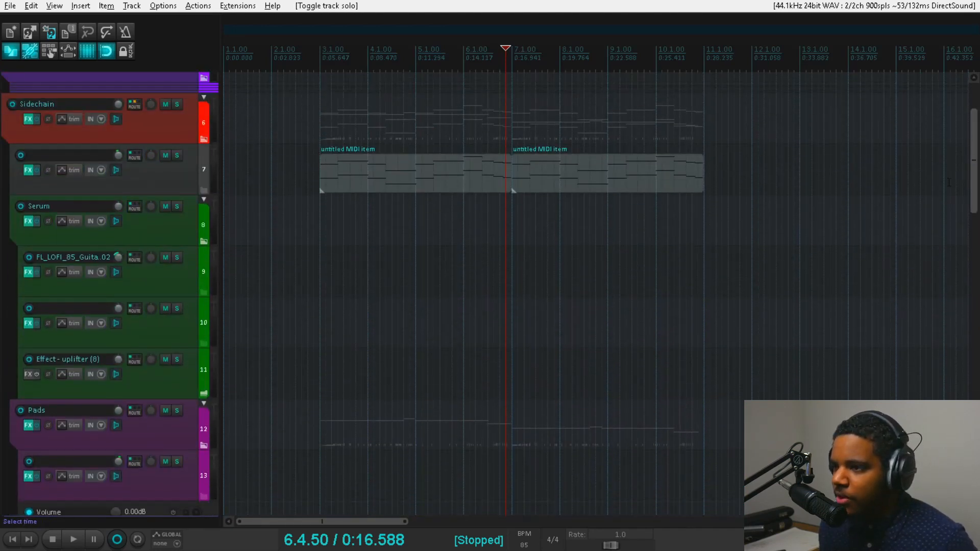
pyautogui.doubleClick(662, 189)
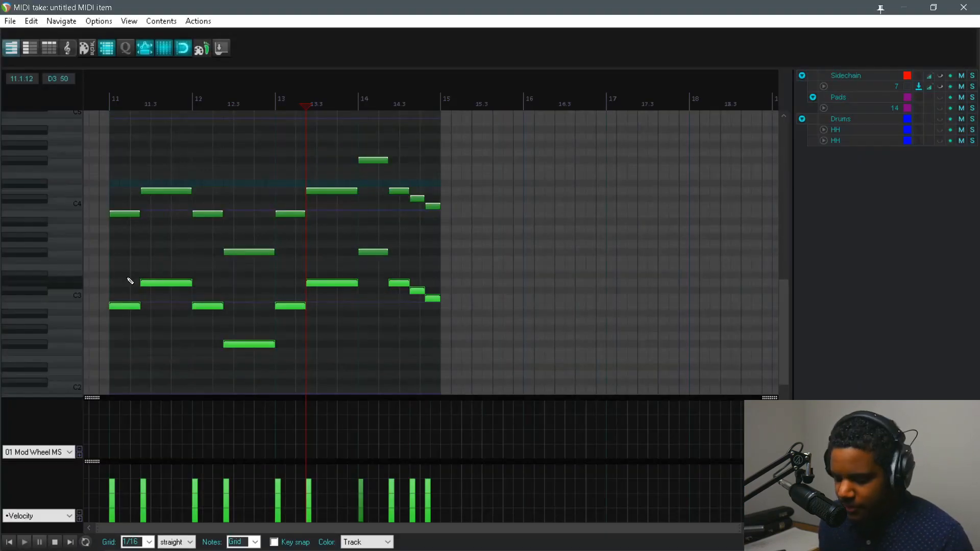
pyautogui.press('Delete')
pyautogui.click(379, 252)
pyautogui.press('Delete')
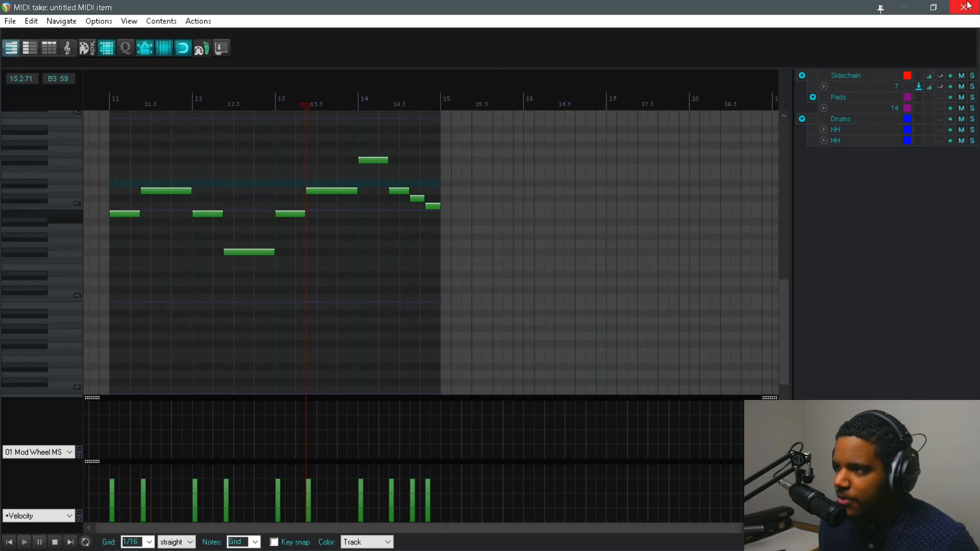
pyautogui.click(964, 7)
# Step: Draw a MIDI item on the Kick track starting at 11.1.00
pyautogui.scroll(-3, 587, 255)
pyautogui.moveTo(975, 186); pyautogui.dragTo(960, 397)
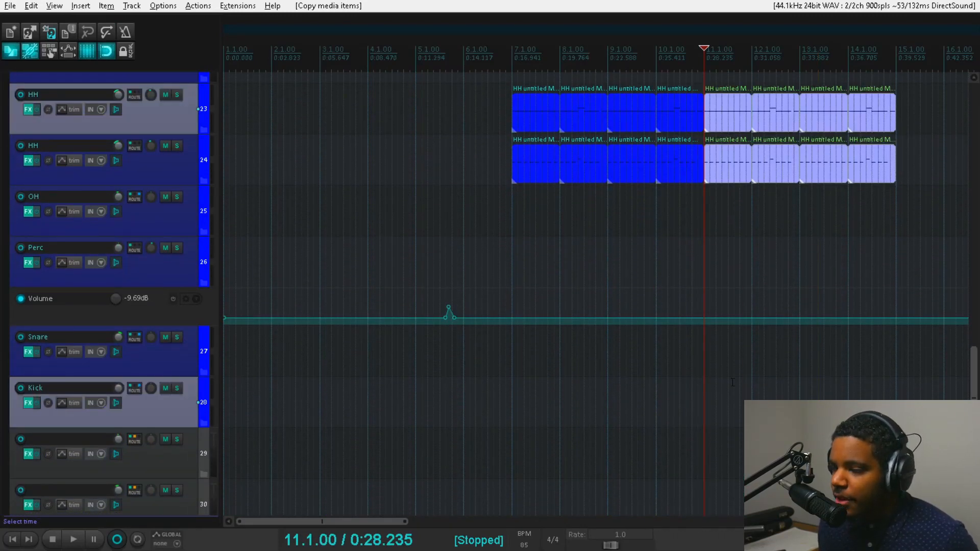
pyautogui.click(704, 392)
pyautogui.moveTo(704, 392)
pyautogui.mouseDown()
pyautogui.moveTo(802, 420)
pyautogui.moveTo(784, 419)
pyautogui.mouseUp()
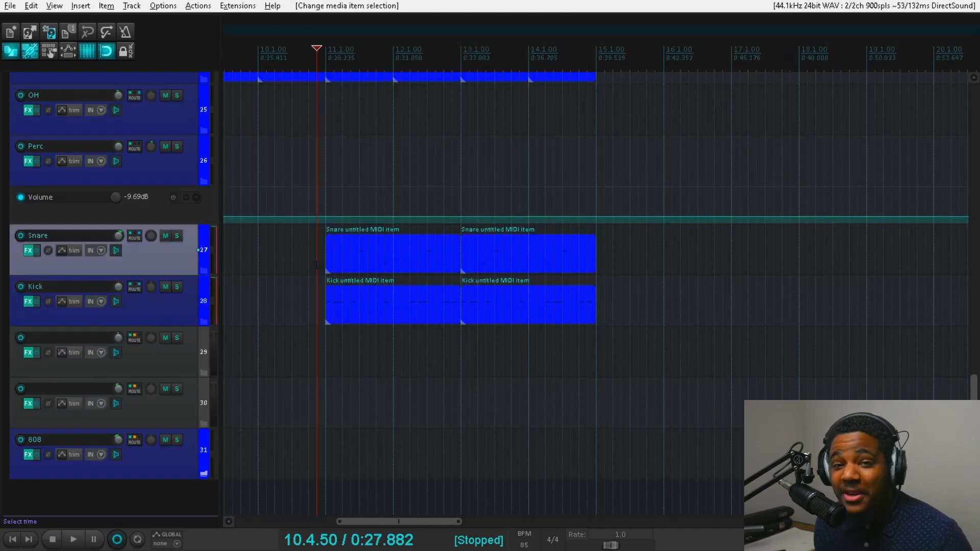
# Step: Play the arrangement from 10.4.50 to hear the snare and kick items, and stop near the end of bar 14
pyautogui.press('space')
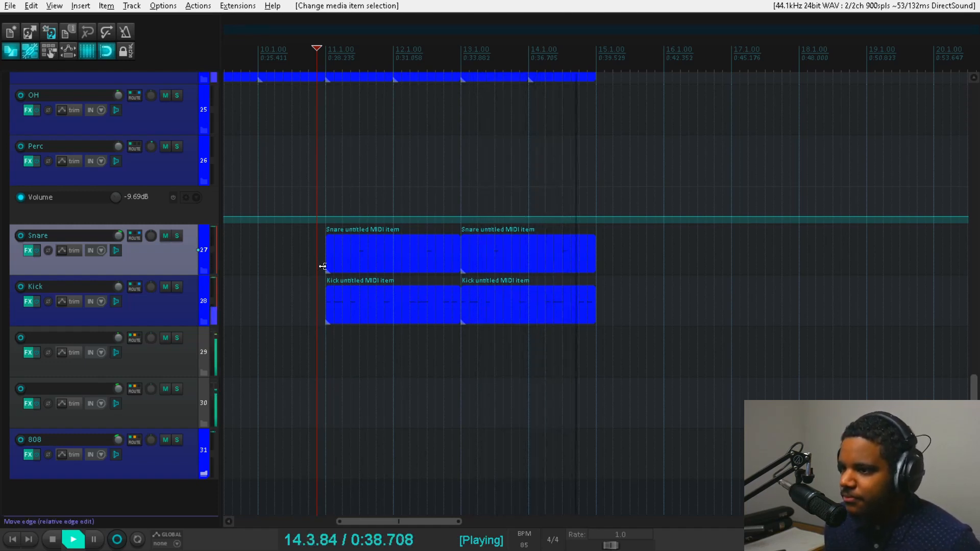
pyautogui.press('space')
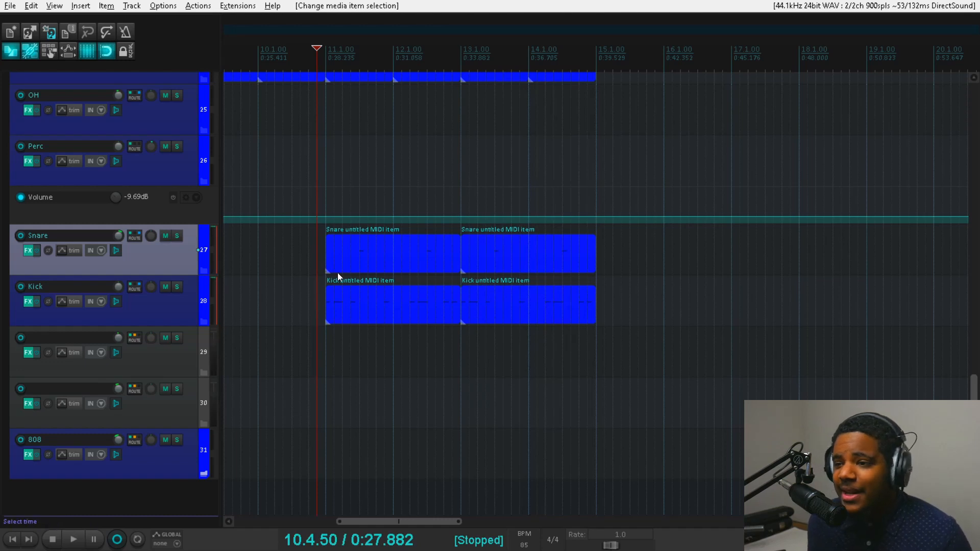
# Step: Open the Snare track's FX chain and add the ReaEQ plug-in to it
pyautogui.click(31, 249)
pyautogui.click(61, 260)
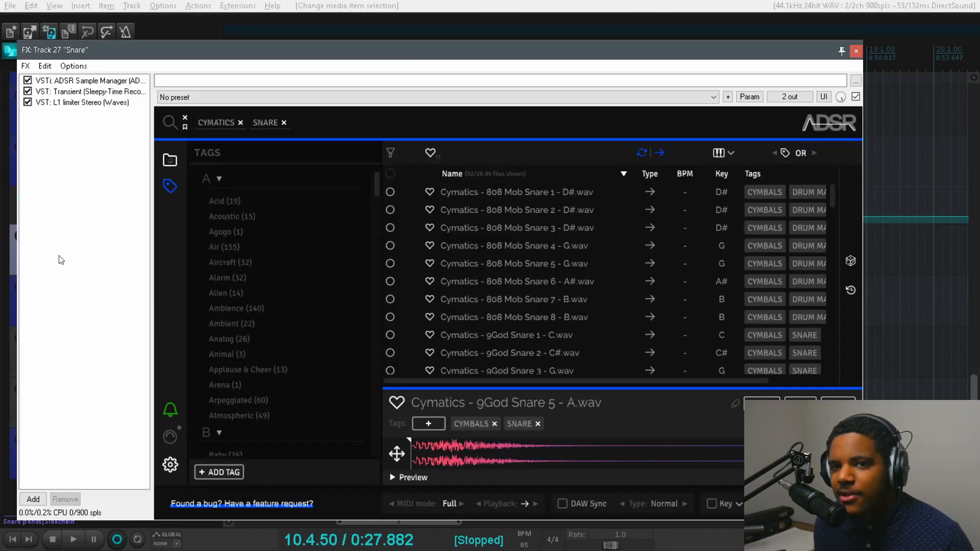
pyautogui.doubleClick(59, 266)
pyautogui.write('eq')
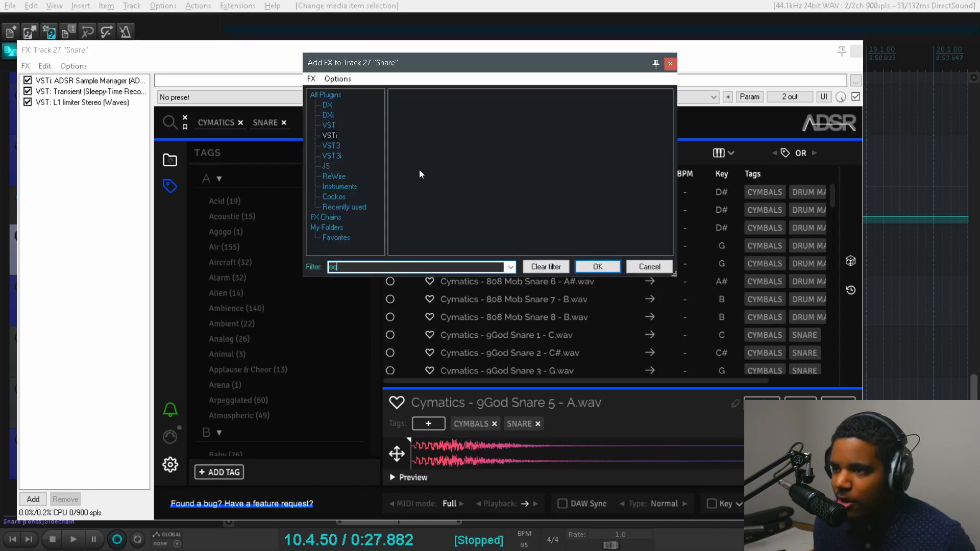
pyautogui.click(330, 126)
pyautogui.doubleClick(436, 205)
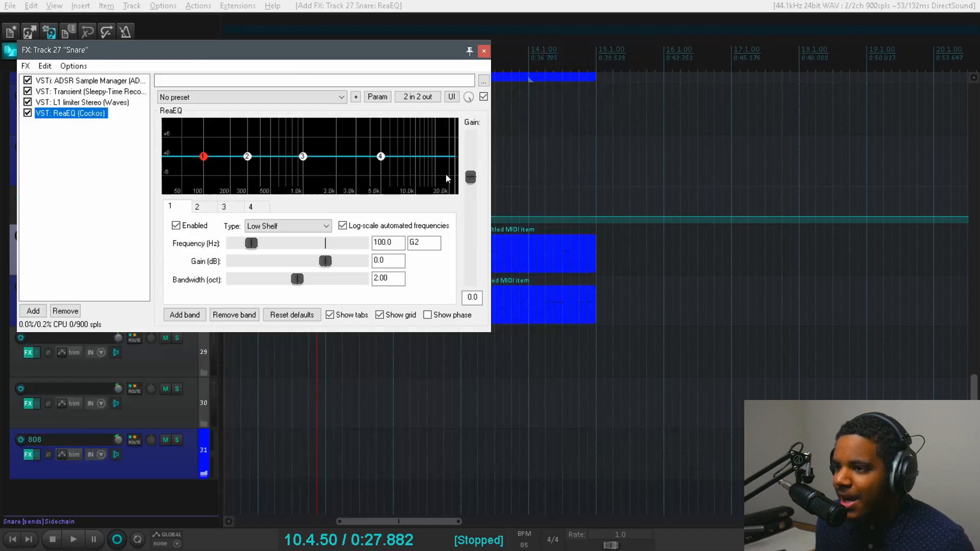
# Step: Lower the snare ReaEQ's band 4 high shelf to -120.0 dB at about 2604 Hz and clear the FX window off the tracks
pyautogui.click(380, 158)
pyautogui.moveTo(379, 160); pyautogui.dragTo(348, 193)
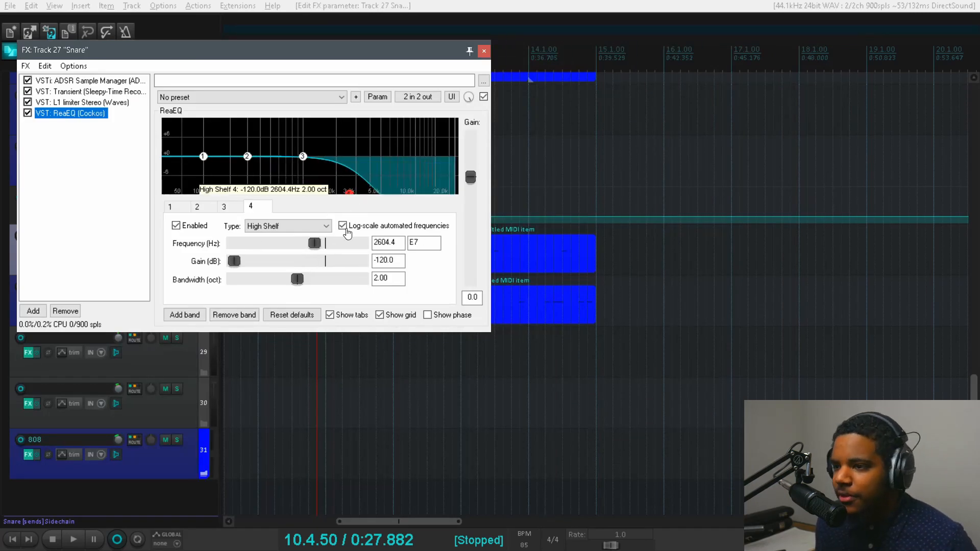
pyautogui.moveTo(633, 272); pyautogui.dragTo(826, 337)
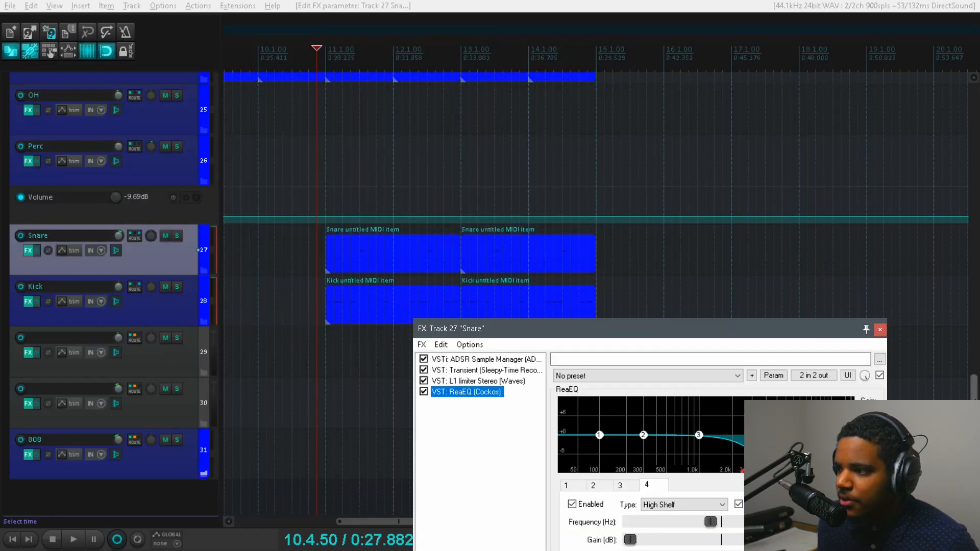
# Step: Solo the Drums folder and play it from 10.4.50 to hear the filtered snare
pyautogui.scroll(10, 199, 165)
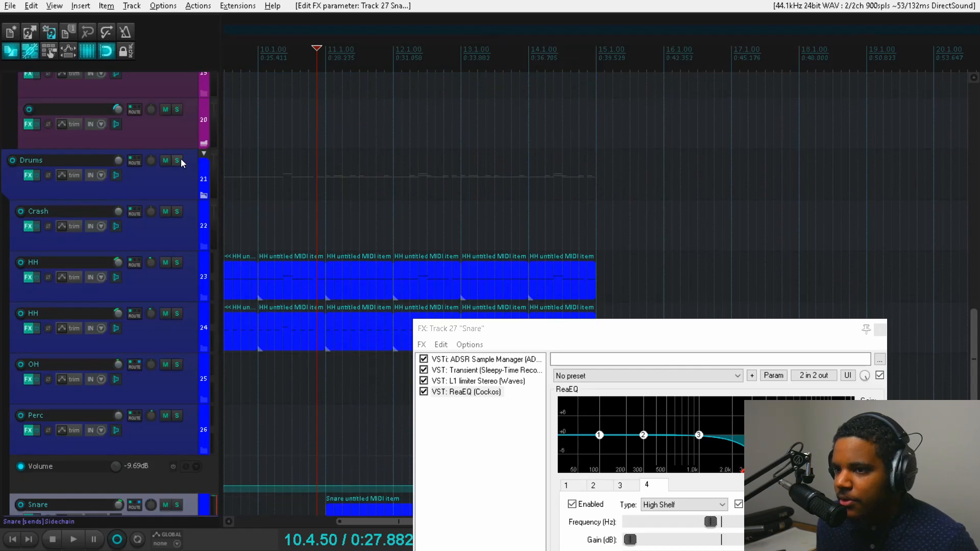
pyautogui.click(179, 161)
pyautogui.press('space')
pyautogui.scroll(-9, 944, 371)
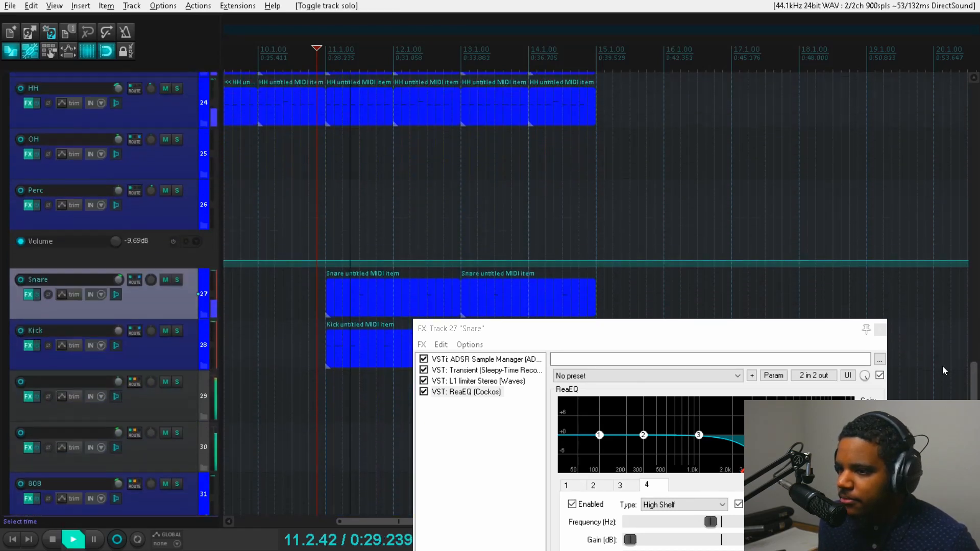
pyautogui.scroll(1, 944, 371)
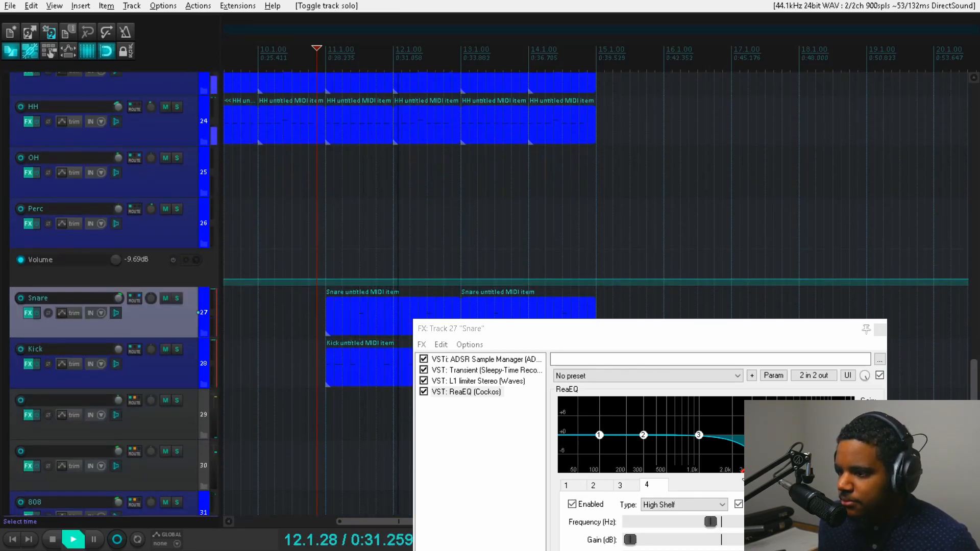
# Step: Move ReaEQ directly after ADSR Sample Manager in the snare's FX chain, stop playback and close the FX window
pyautogui.moveTo(448, 392); pyautogui.dragTo(451, 388)
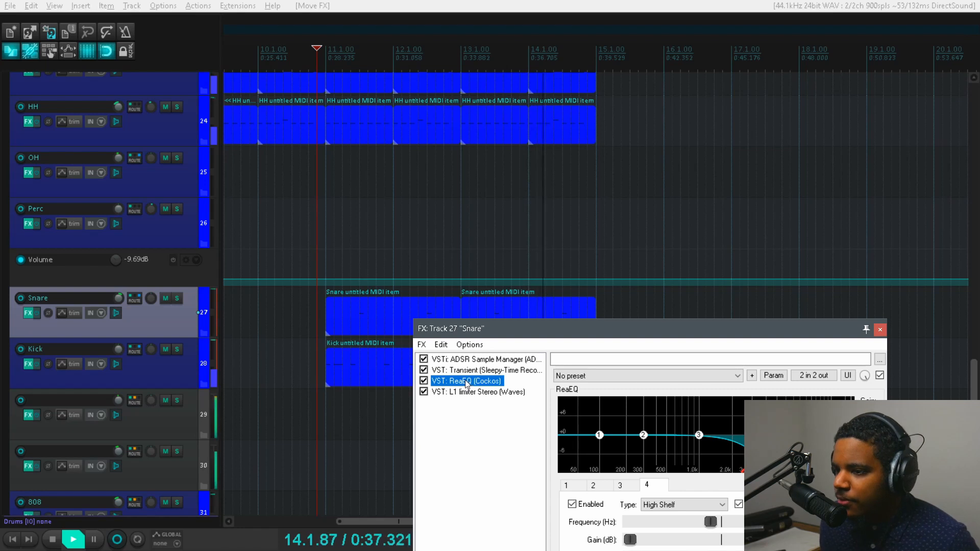
pyautogui.moveTo(466, 383); pyautogui.dragTo(466, 371)
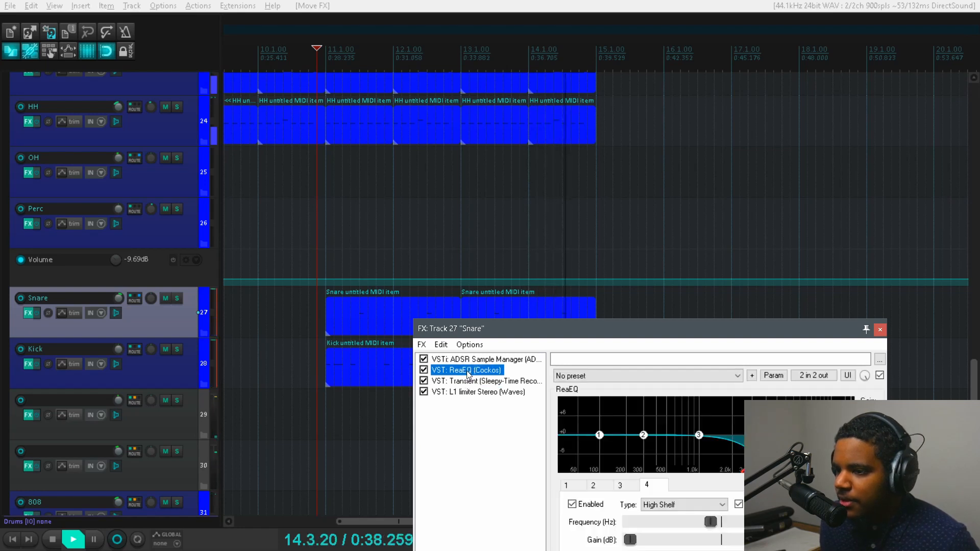
pyautogui.press('space')
pyautogui.click(880, 329)
# Step: Draw a MIDI item on the Perc track from 11.1.00 to 15.1.00
pyautogui.scroll(-2, 587, 454)
pyautogui.scroll(-2, 587, 293)
pyautogui.scroll(2, 587, 294)
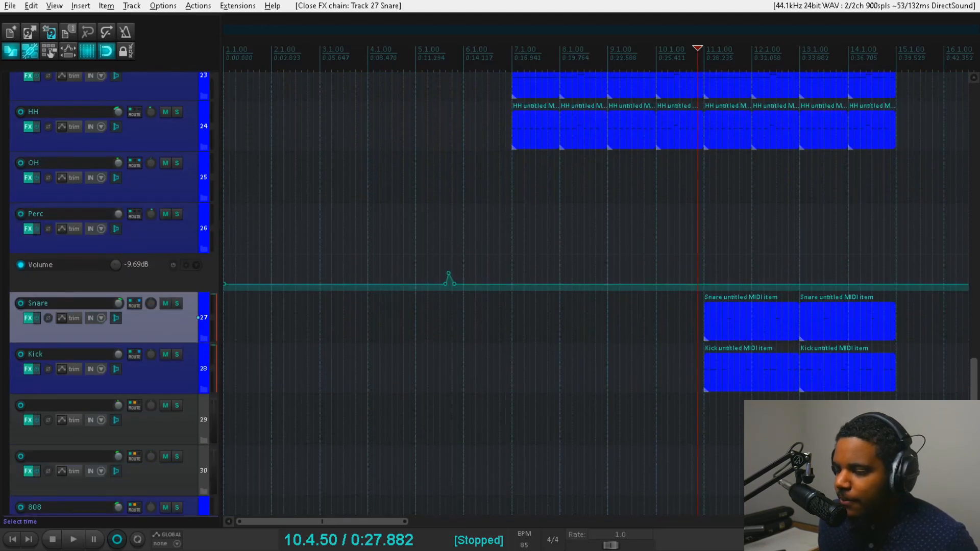
pyautogui.moveTo(358, 521); pyautogui.dragTo(390, 521)
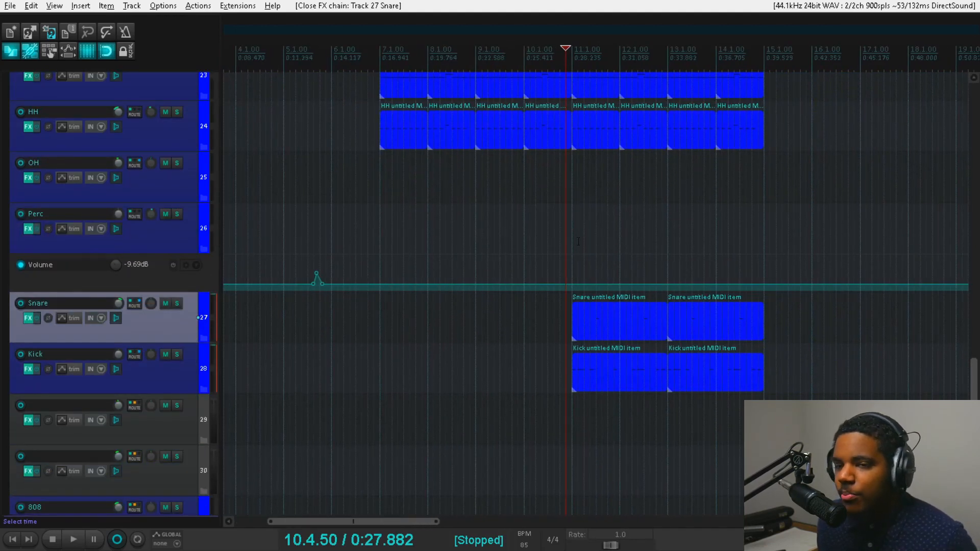
pyautogui.click(578, 238)
pyautogui.moveTo(573, 236); pyautogui.dragTo(764, 232)
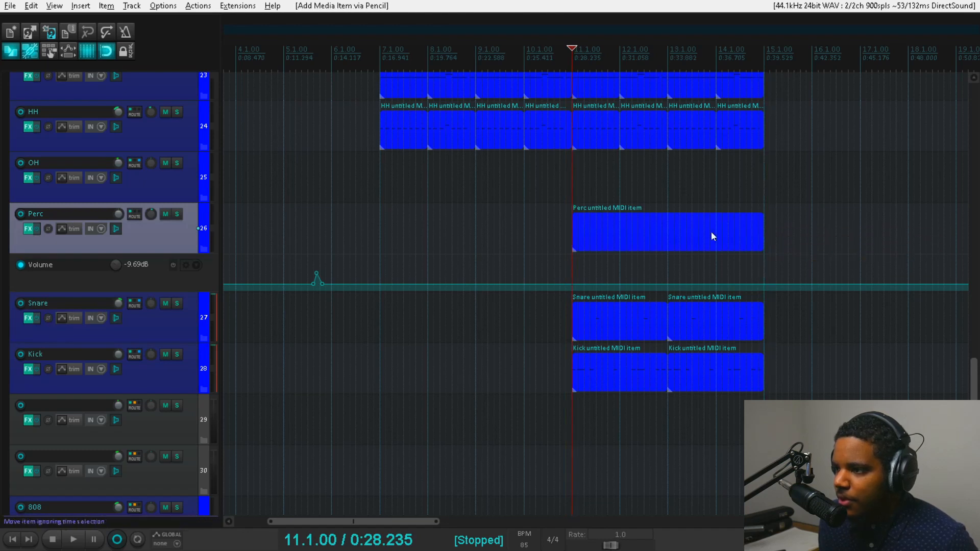
# Step: Open the Perc MIDI item, preview its C4 sound, and place a C4 note in the first beat of bar 11
pyautogui.doubleClick(600, 240)
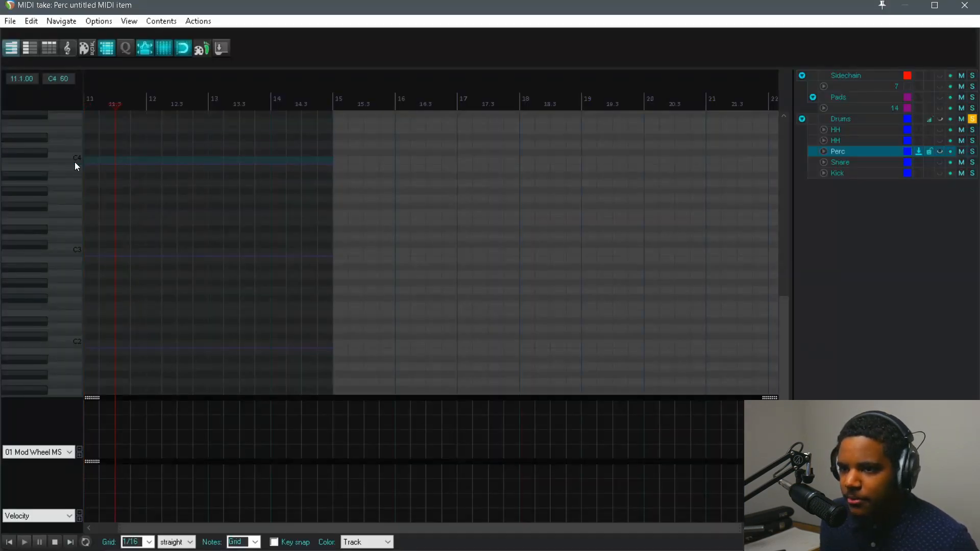
pyautogui.click(74, 162)
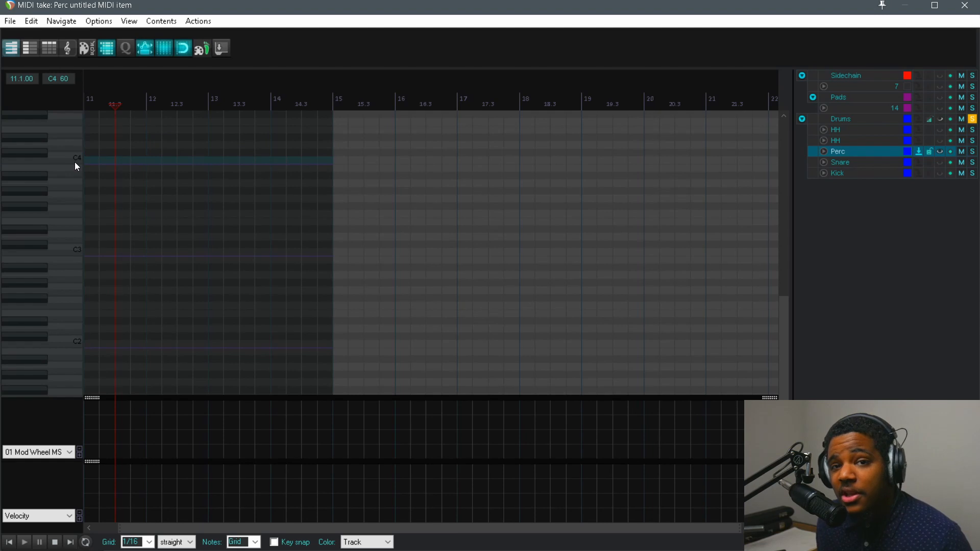
pyautogui.scroll(3, 134, 173)
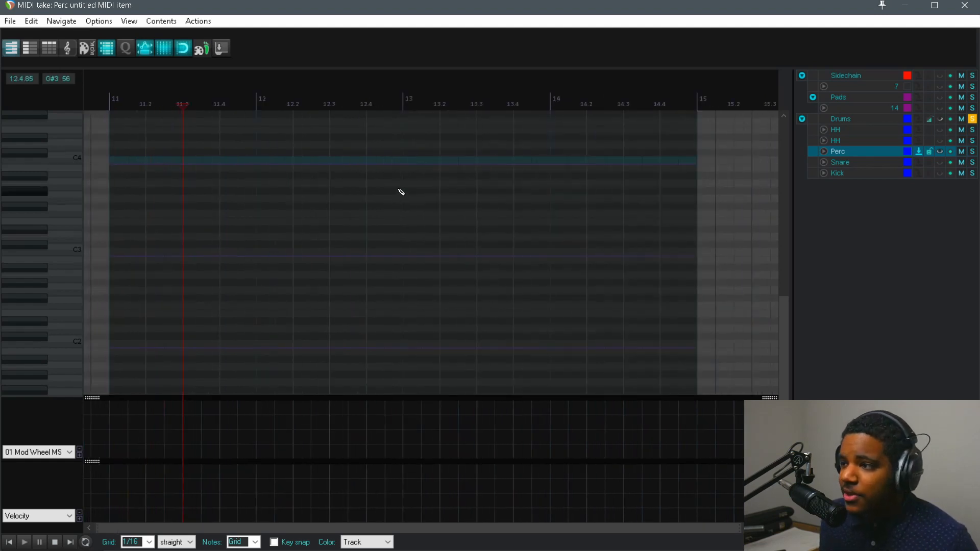
pyautogui.click(190, 161)
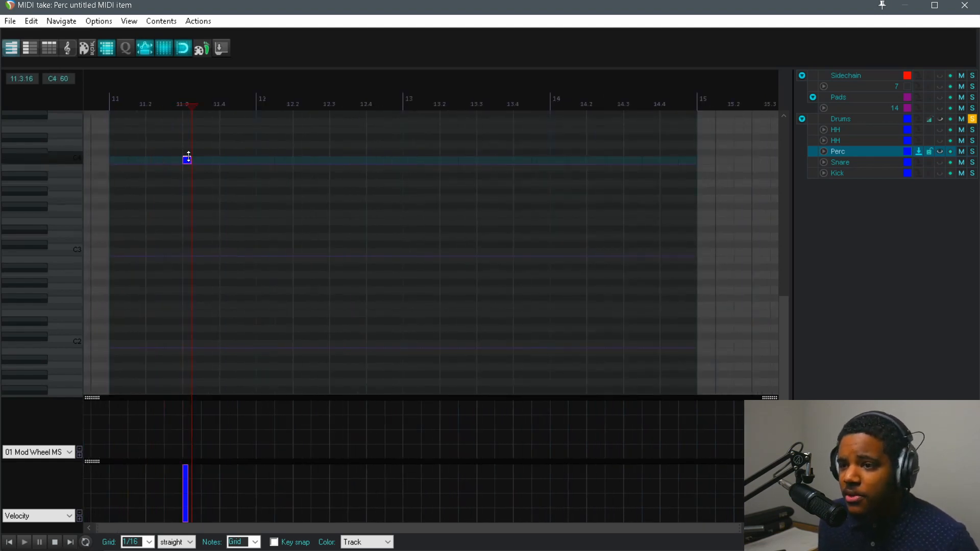
pyautogui.scroll(2, 197, 175)
pyautogui.moveTo(250, 159); pyautogui.dragTo(154, 160)
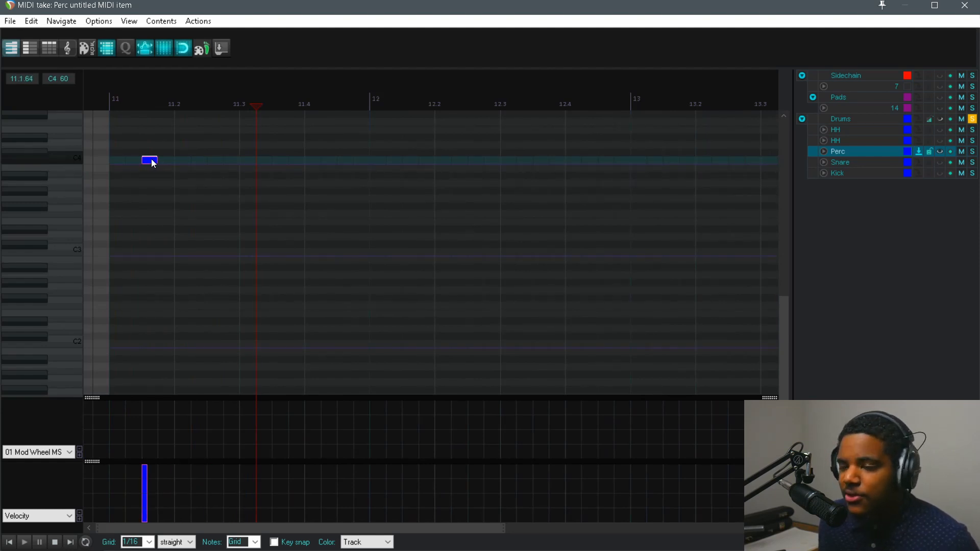
pyautogui.moveTo(151, 158); pyautogui.dragTo(171, 158)
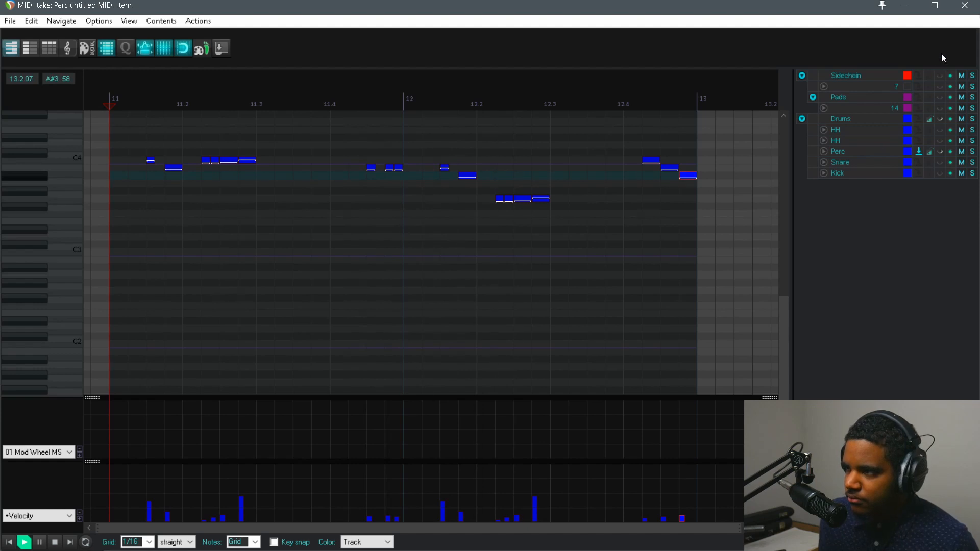
# Step: Close the MIDI editor, listen to the percussion pattern with the other drums, and stop playback
pyautogui.click(965, 5)
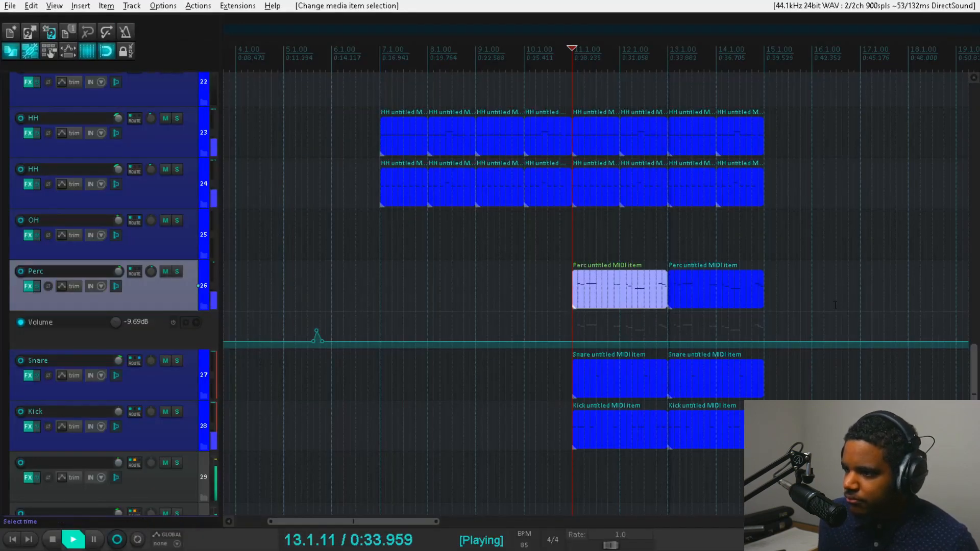
pyautogui.press('space')
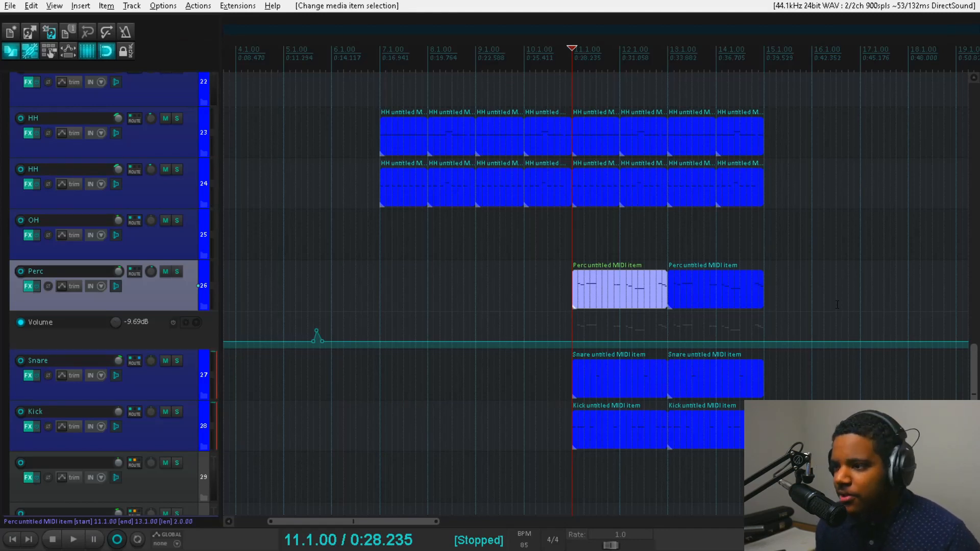
# Step: Draw a one-bar MIDI item on the OH track starting at 12.1.00
pyautogui.moveTo(978, 363); pyautogui.dragTo(978, 334)
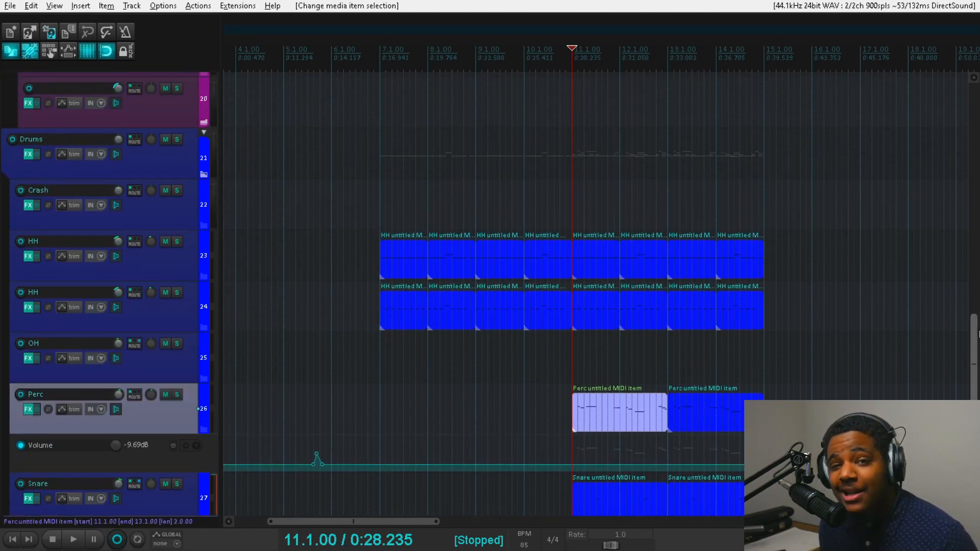
pyautogui.click(624, 361)
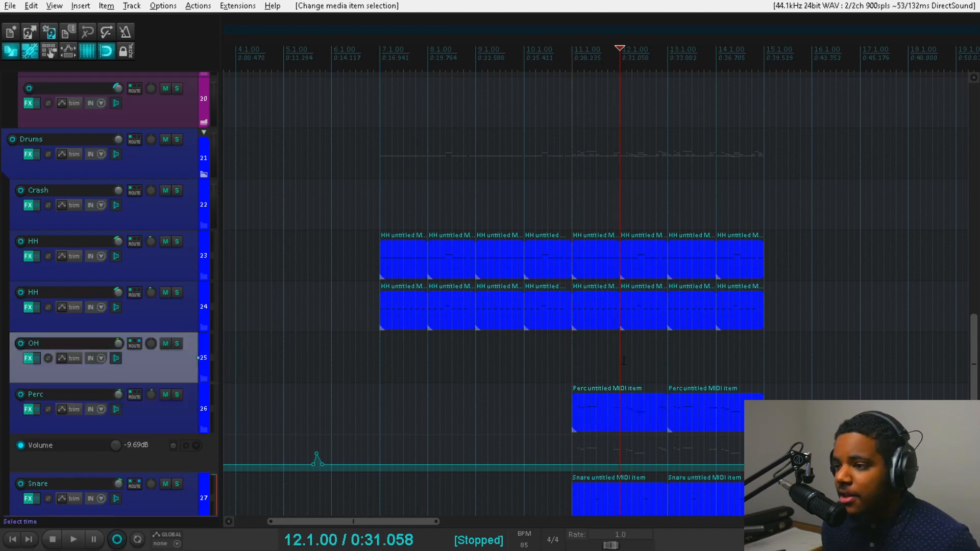
pyautogui.moveTo(626, 364); pyautogui.dragTo(667, 362)
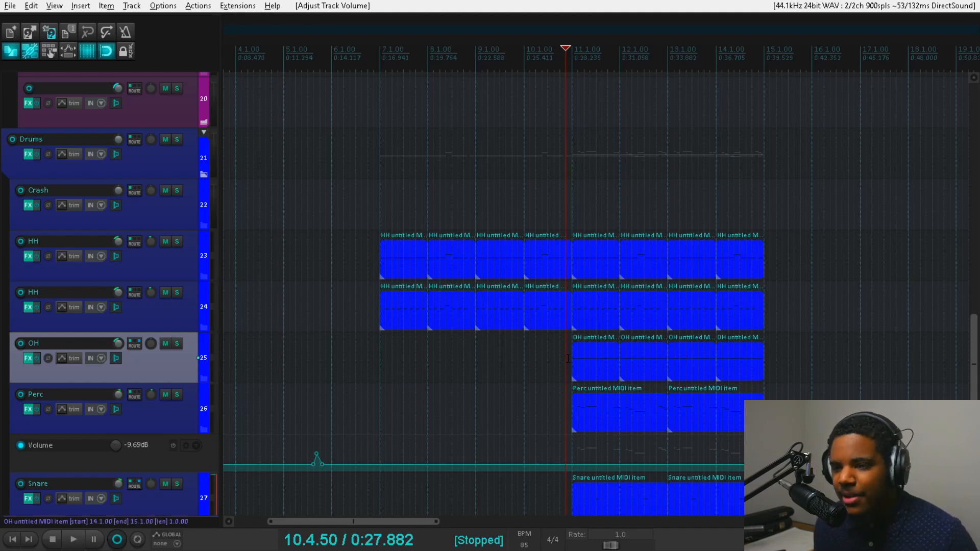
# Step: Rename the OH track as Shaker
pyautogui.doubleClick(46, 343)
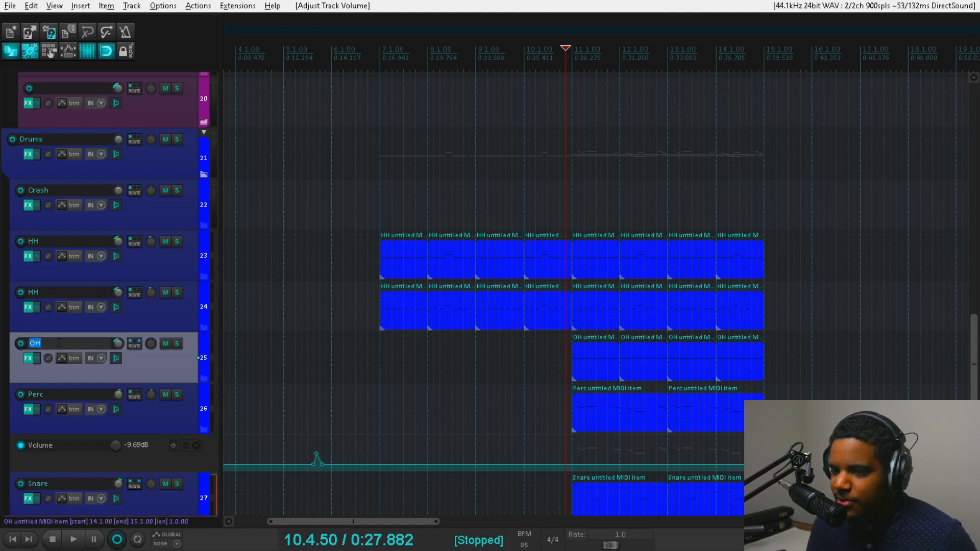
pyautogui.write('Shaker')
pyautogui.press('Return')
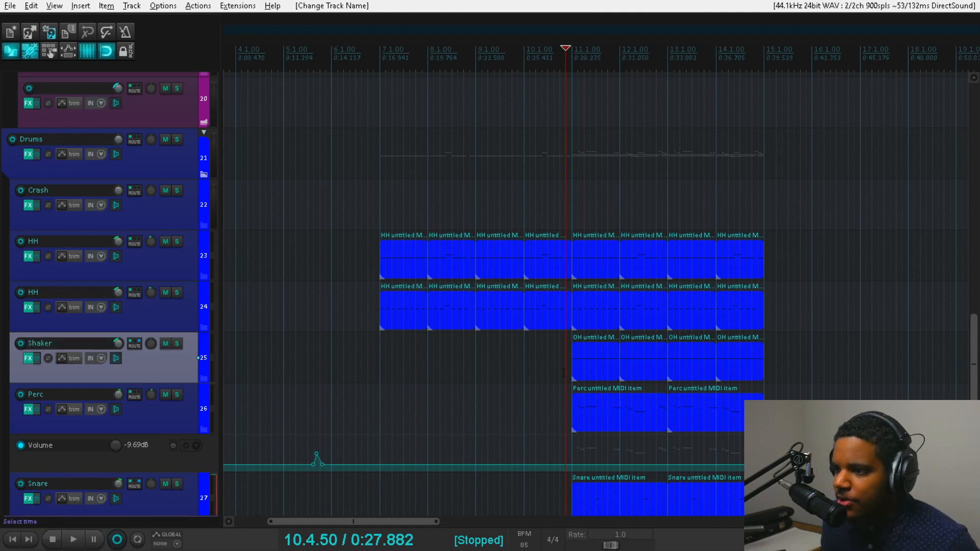
# Step: Listen to the Drums folder in solo from 10.4.50, comparing it with the Shaker track muted and unmuted, and remove the solo
pyautogui.click(179, 139)
pyautogui.press('space')
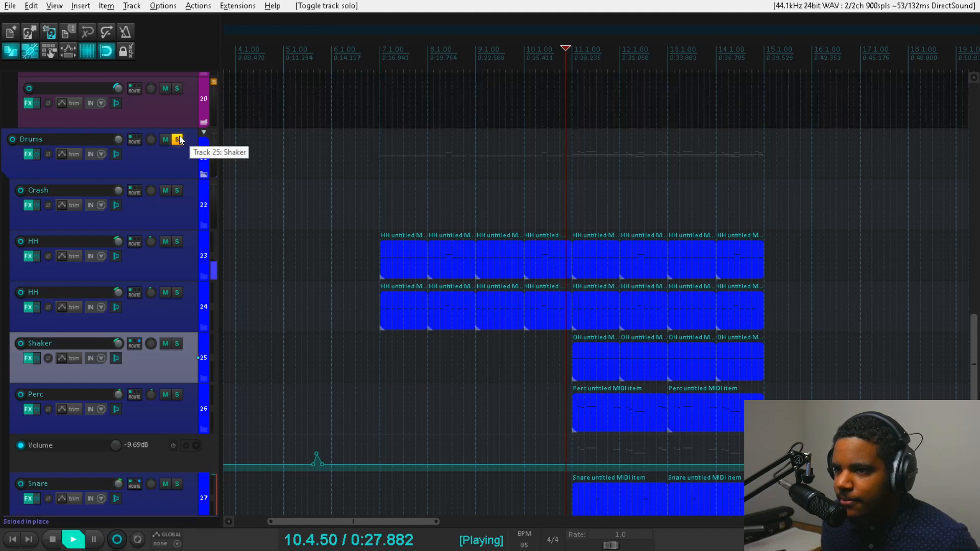
pyautogui.click(166, 343)
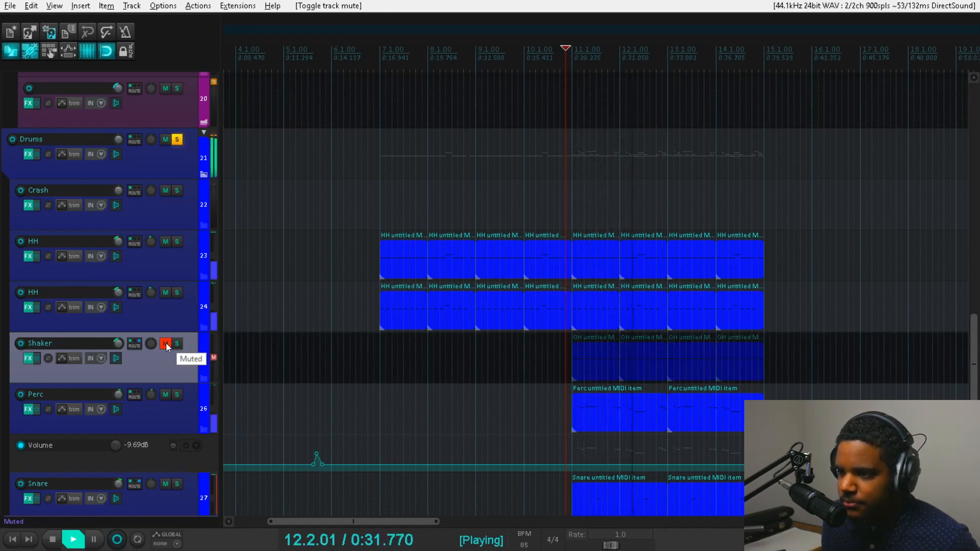
pyautogui.click(166, 344)
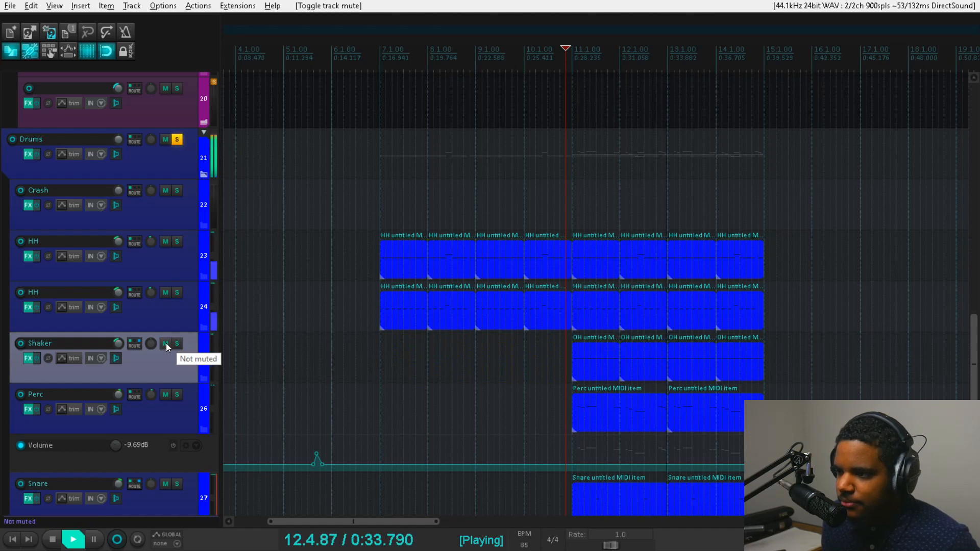
pyautogui.press('space')
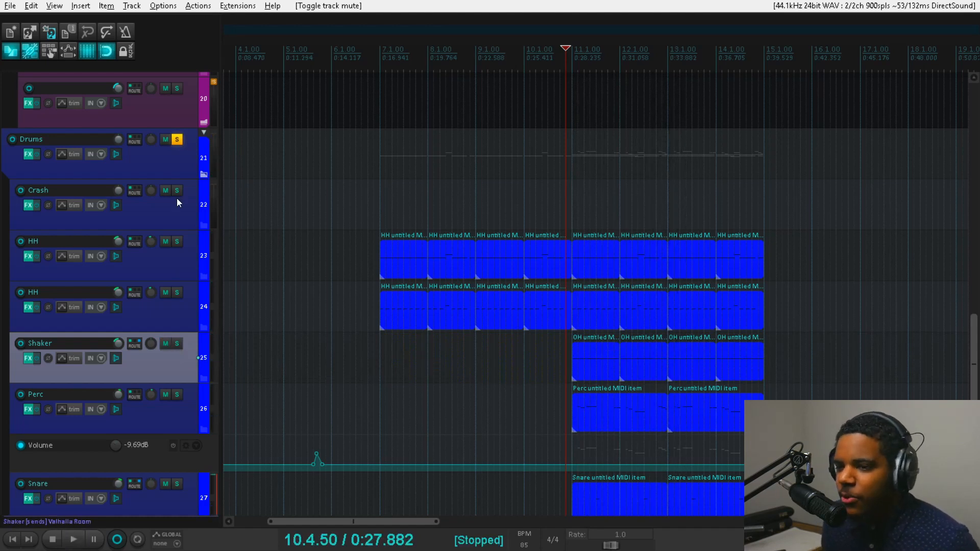
pyautogui.click(179, 139)
# Step: Lower the volume envelope point at bar 11 on track 7 to -15.0 dB
pyautogui.moveTo(974, 361); pyautogui.dragTo(953, 131)
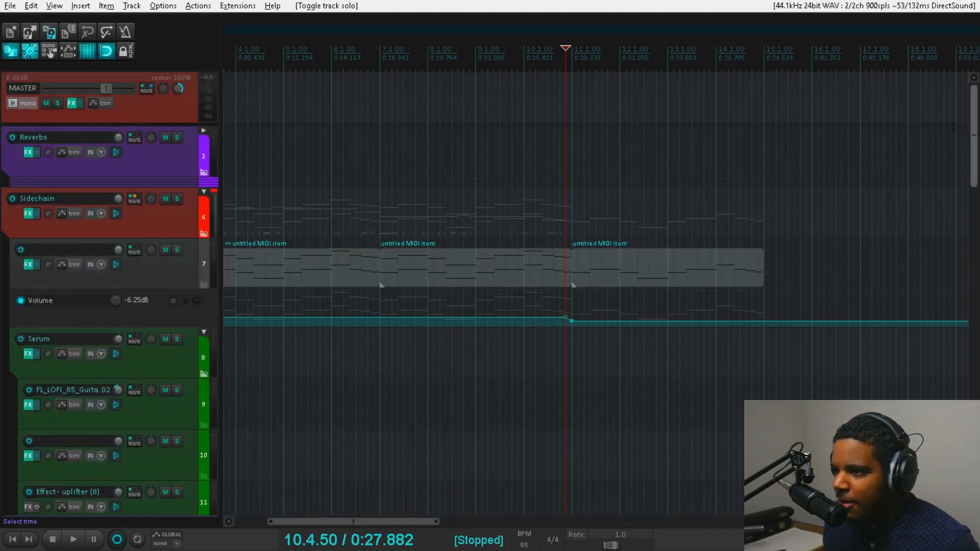
pyautogui.click(572, 322)
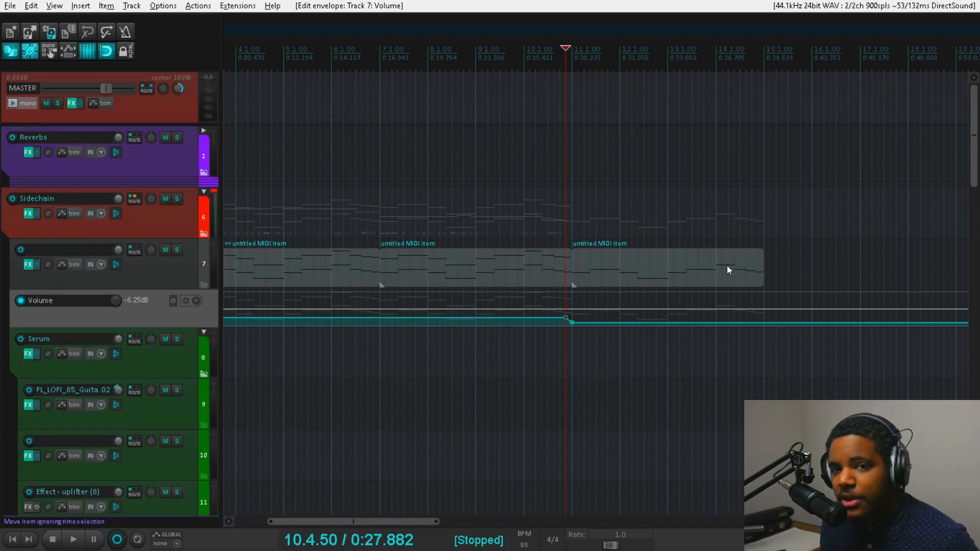
pyautogui.moveTo(974, 168); pyautogui.dragTo(974, 178)
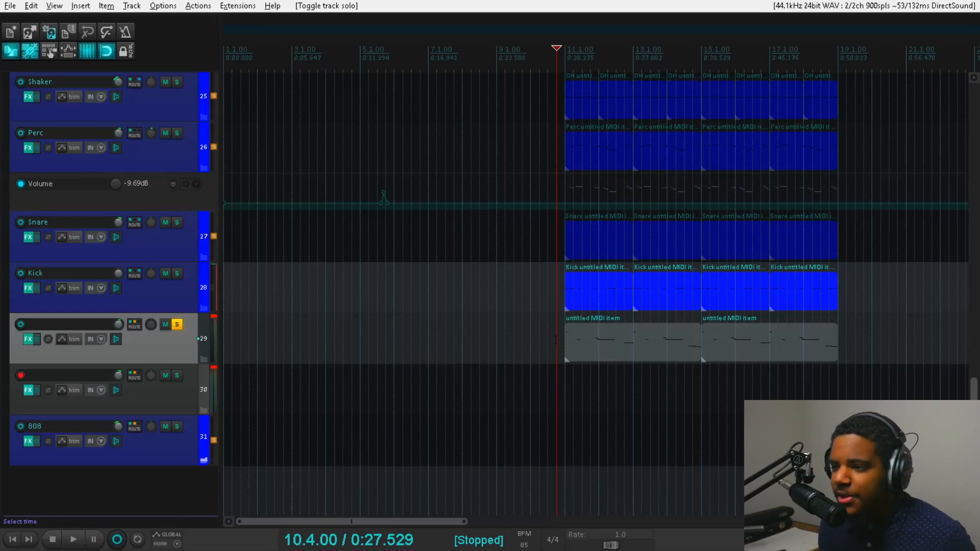
# Step: Disarm recording on track 30 and slightly adjust track 29's volume while playing it in solo from 10.4.00
pyautogui.click(21, 376)
pyautogui.press('space')
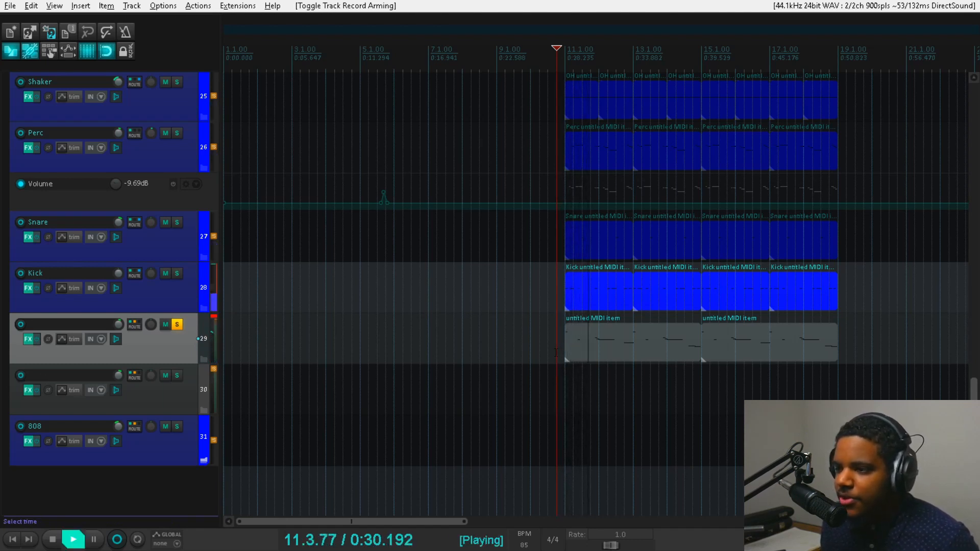
pyautogui.moveTo(119, 324); pyautogui.dragTo(118, 327)
# Step: Check track 29's FX chain, unsolo the track, and listen to it with the full arrangement
pyautogui.click(28, 339)
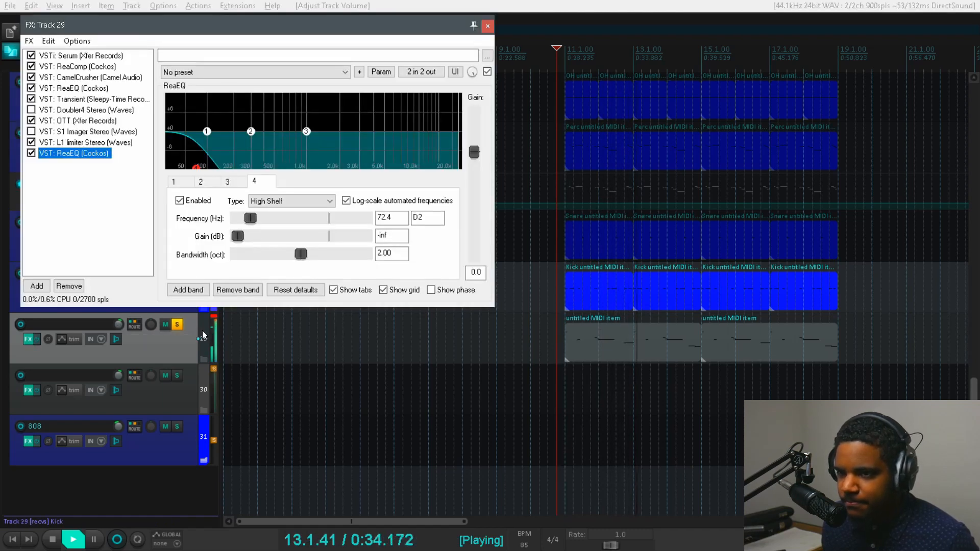
pyautogui.press('space')
pyautogui.click(177, 325)
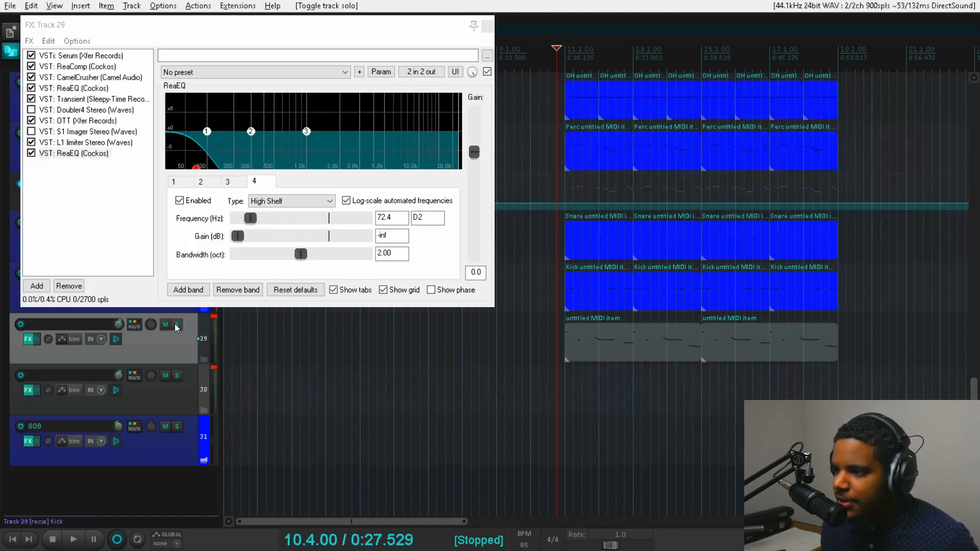
pyautogui.press('space')
pyautogui.click(487, 25)
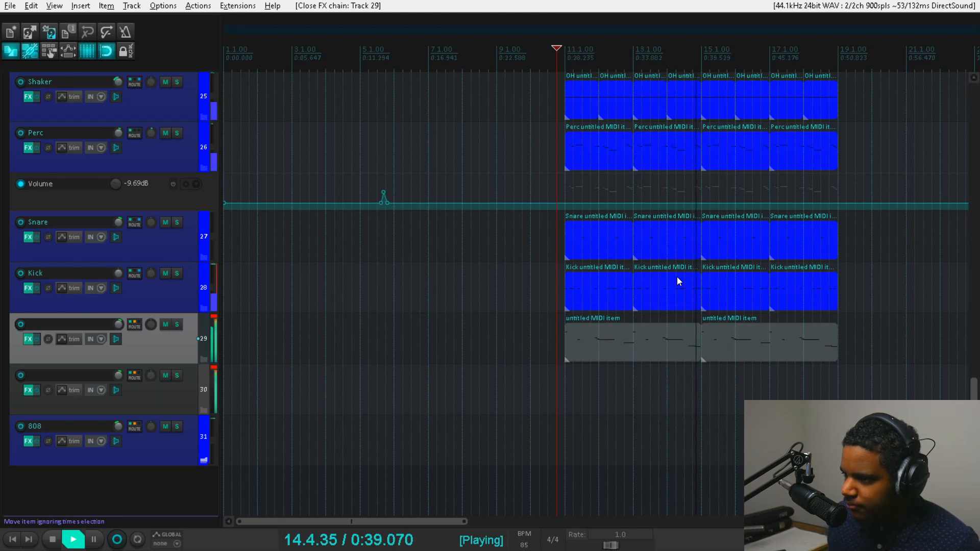
pyautogui.press('space')
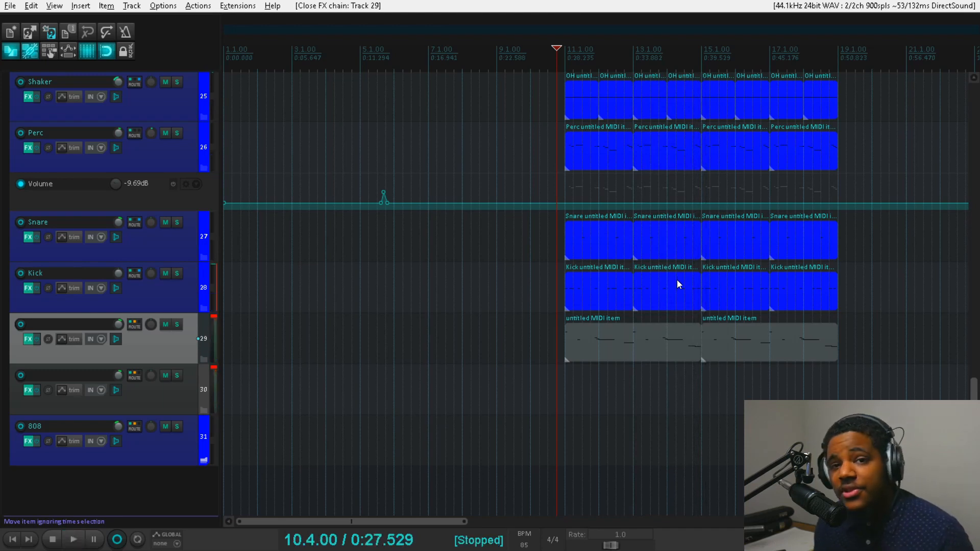
# Step: Duplicate the melody MIDI item at bar 11 on track 7 so the copy fills 15.1.00 to 19.1.00
pyautogui.scroll(15, 490, 284)
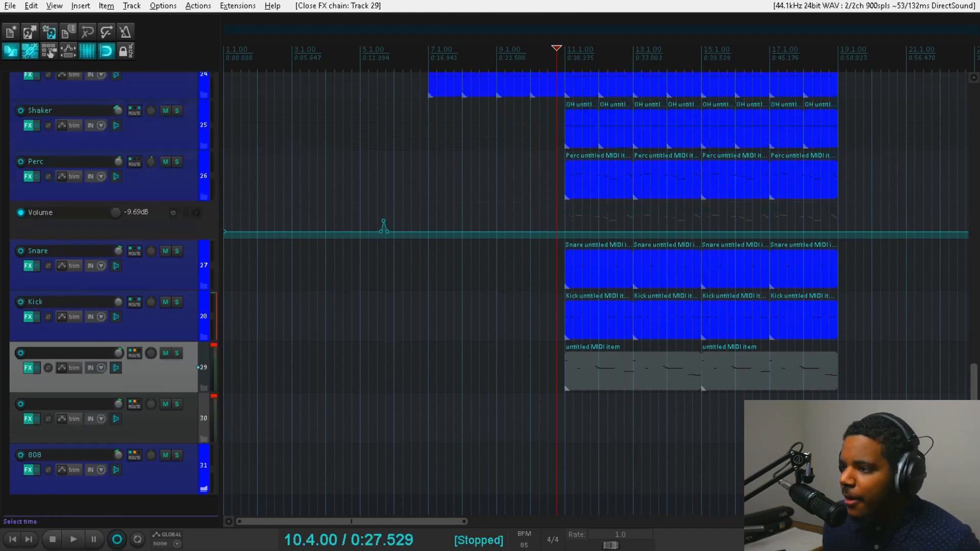
pyautogui.scroll(5, 975, 168)
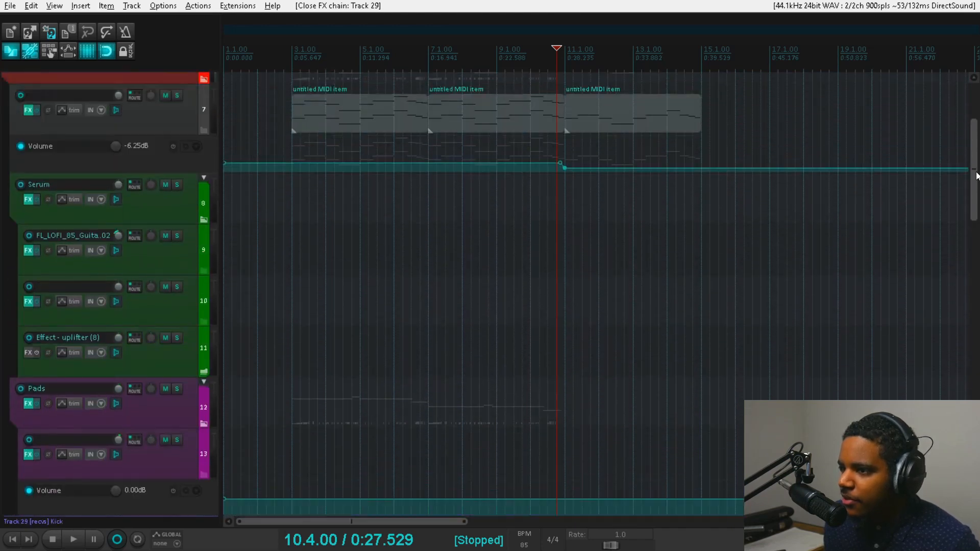
pyautogui.click(652, 161)
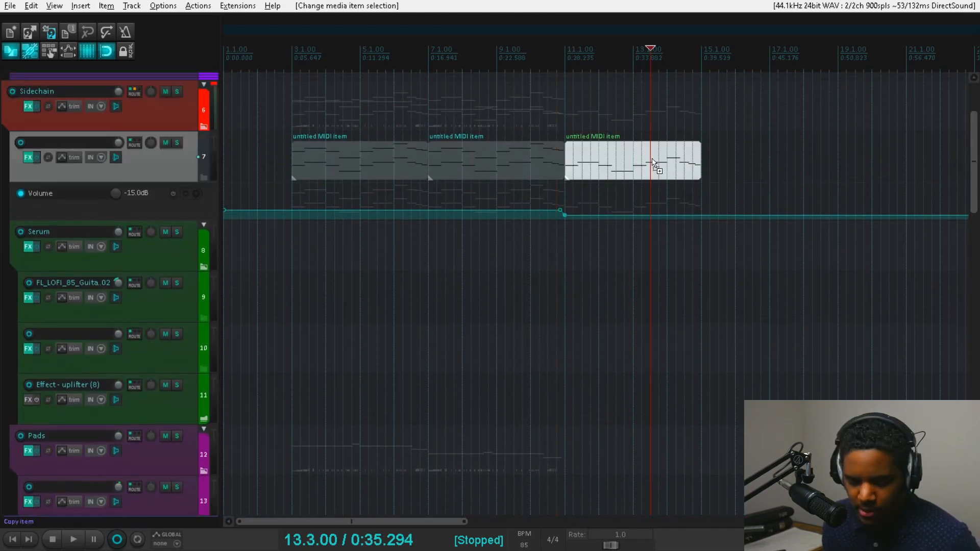
pyautogui.hotkey('ctrl', 'd')
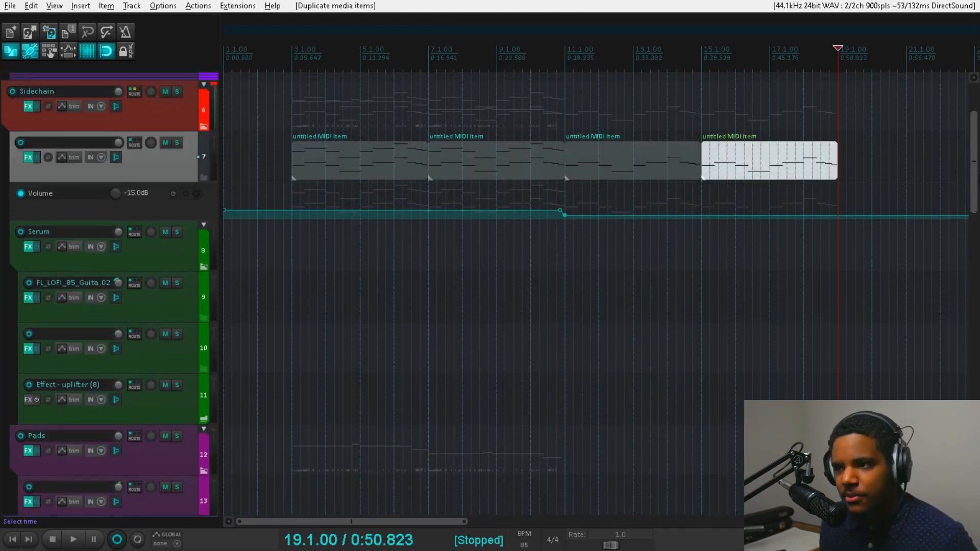
# Step: Check the Kontakt Trumpet 1 instrument on track 10 and record a MIDI take on that track from 13.1.00 to just past bar 19
pyautogui.moveTo(974, 179); pyautogui.dragTo(966, 239)
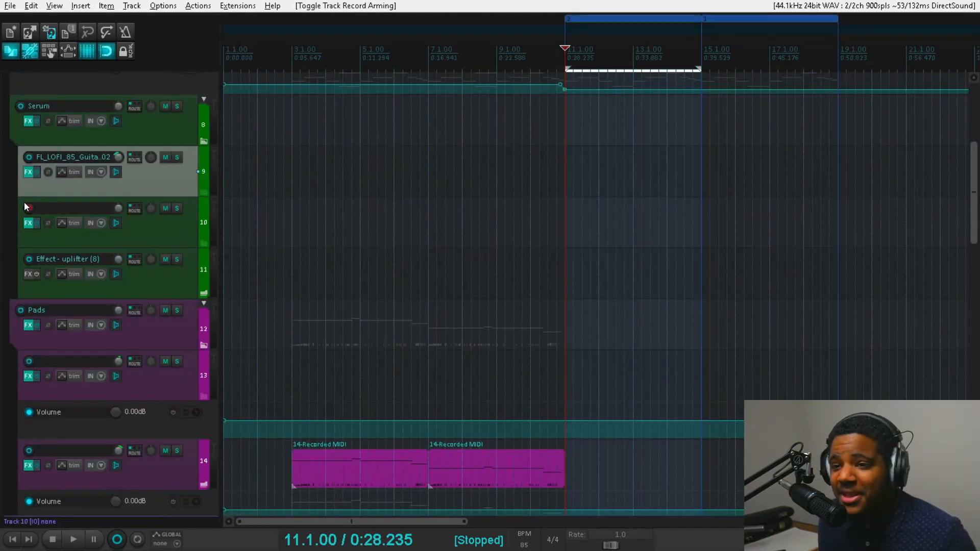
pyautogui.click(29, 223)
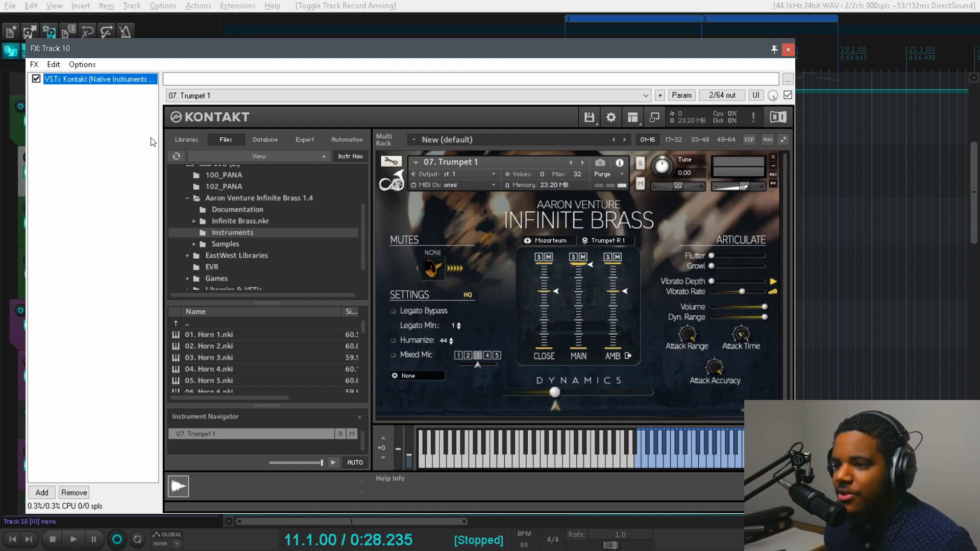
pyautogui.click(788, 50)
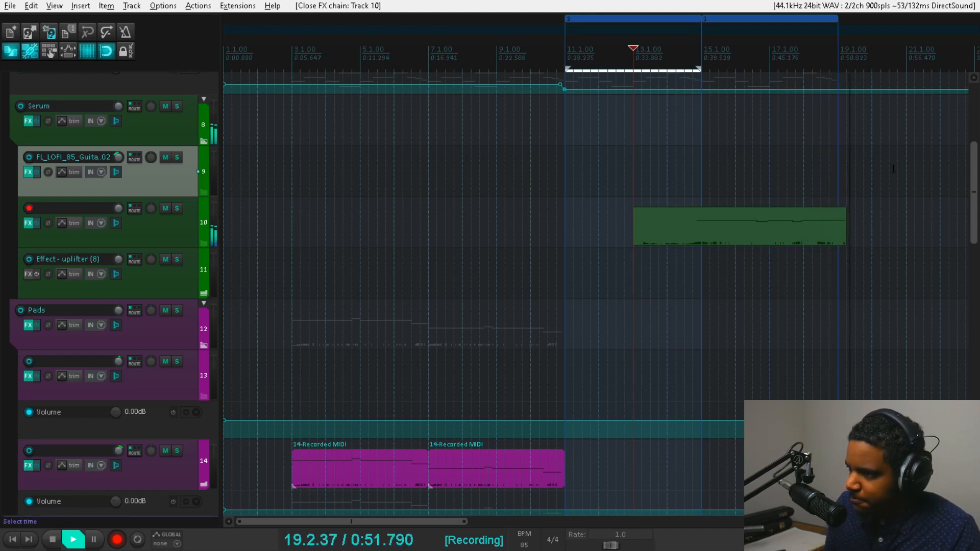
pyautogui.press('space')
# Step: Play back the recorded trumpet take and examine its notes and mod wheel data in the MIDI editor
pyautogui.click(693, 209)
pyautogui.scroll(3, 719, 210)
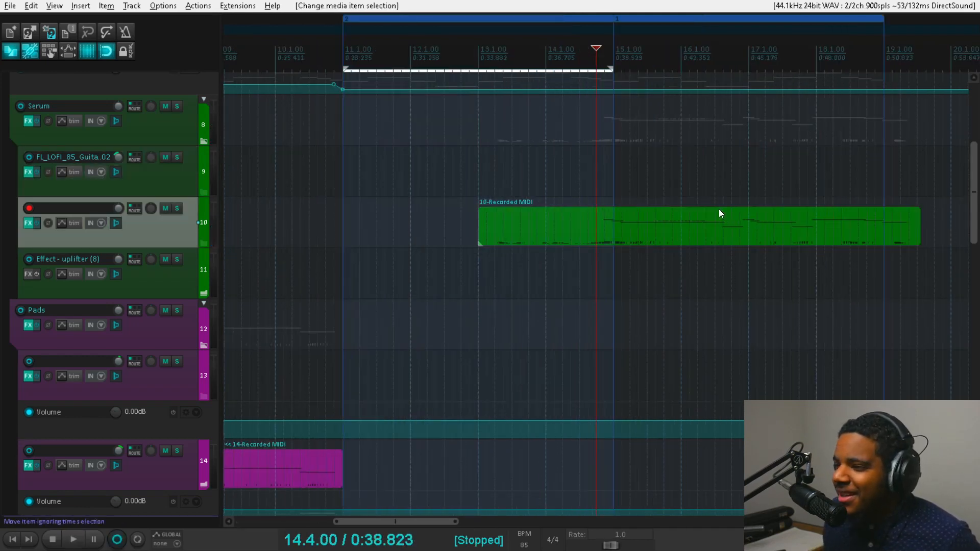
pyautogui.press('space')
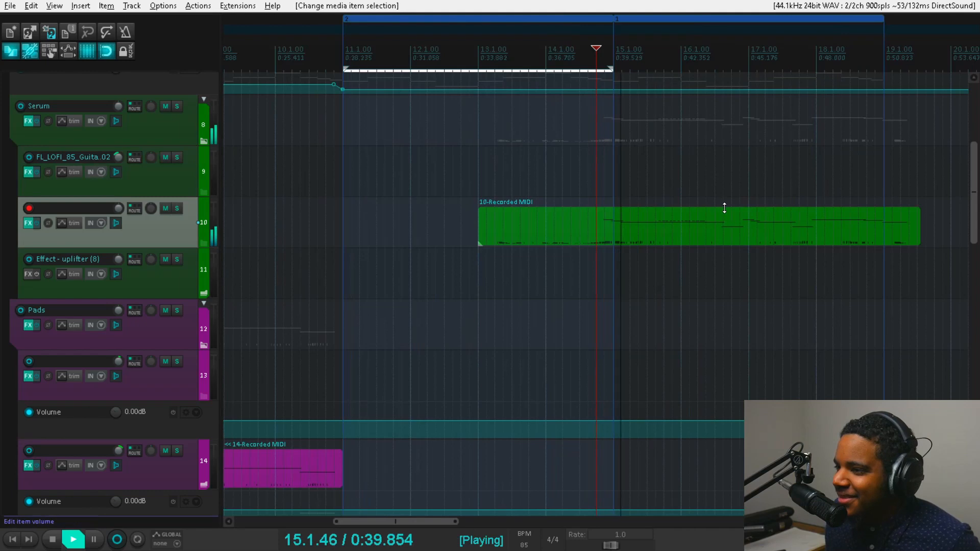
pyautogui.doubleClick(720, 210)
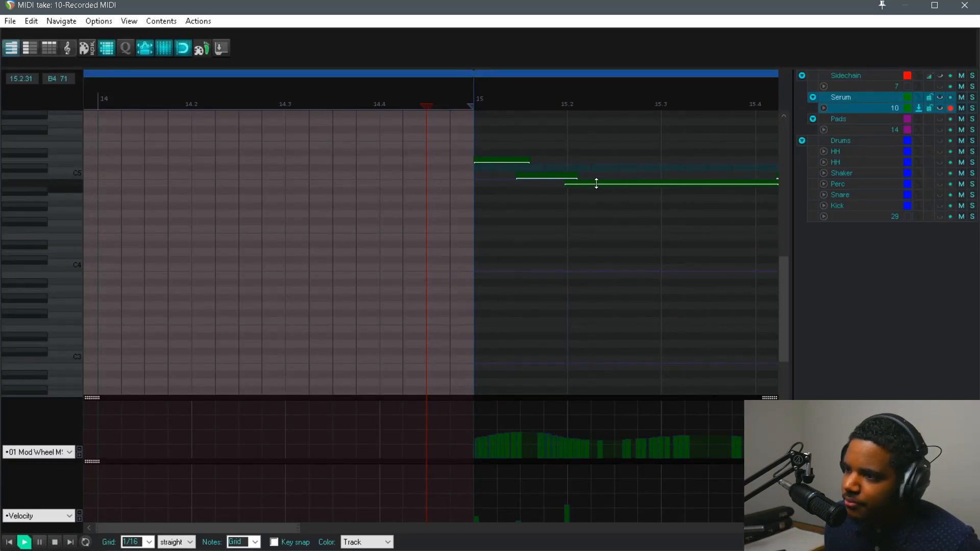
pyautogui.scroll(-3, 593, 184)
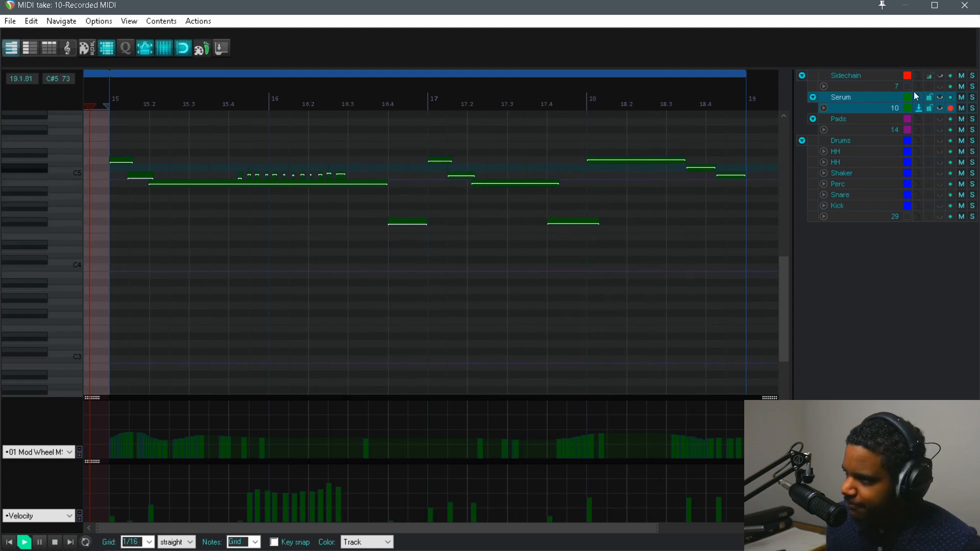
pyautogui.press('space')
pyautogui.click(977, 5)
# Step: Trim the recorded trumpet item on track 10 to run from 15.1.00 to 19.1.00
pyautogui.moveTo(929, 229); pyautogui.dragTo(881, 229)
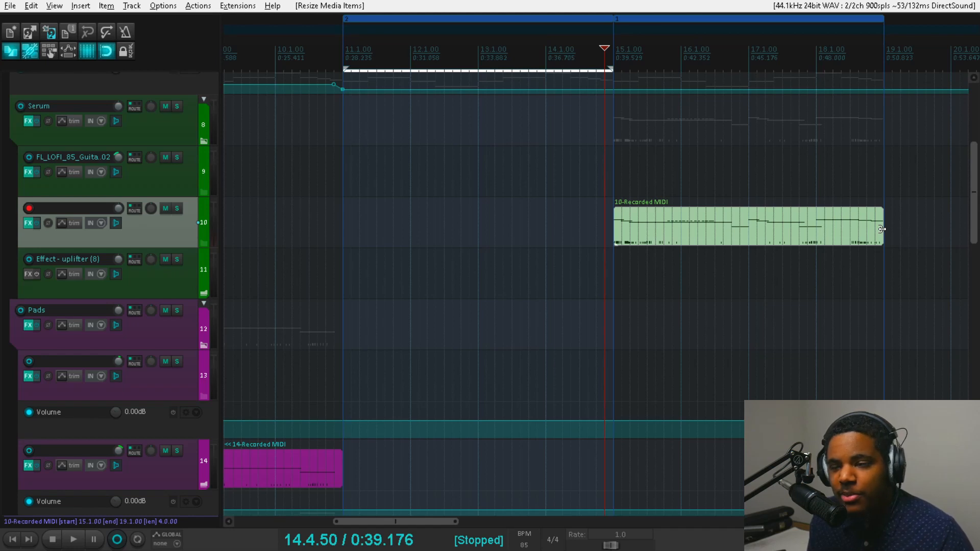
pyautogui.click(860, 227)
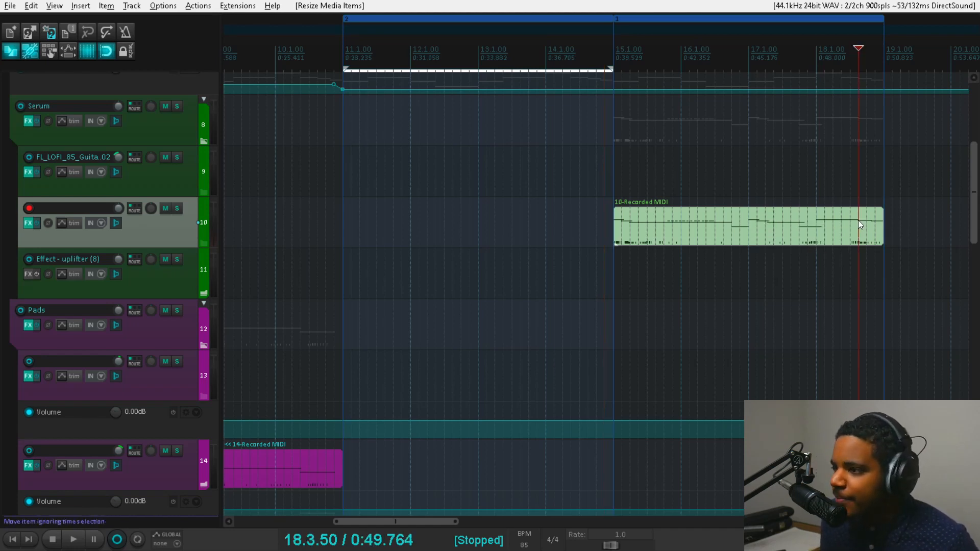
pyautogui.moveTo(854, 217); pyautogui.dragTo(835, 241)
pyautogui.hotkey('ctrl', 'z')
# Step: Draw a MIDI item from 19.1.00 to 20.1.00 after the recorded trumpet item and glue the two items together
pyautogui.moveTo(539, 237)
pyautogui.mouseDown()
pyautogui.moveTo(852, 246)
pyautogui.moveTo(811, 221)
pyautogui.moveTo(737, 228)
pyautogui.mouseUp()
pyautogui.press('Delete')
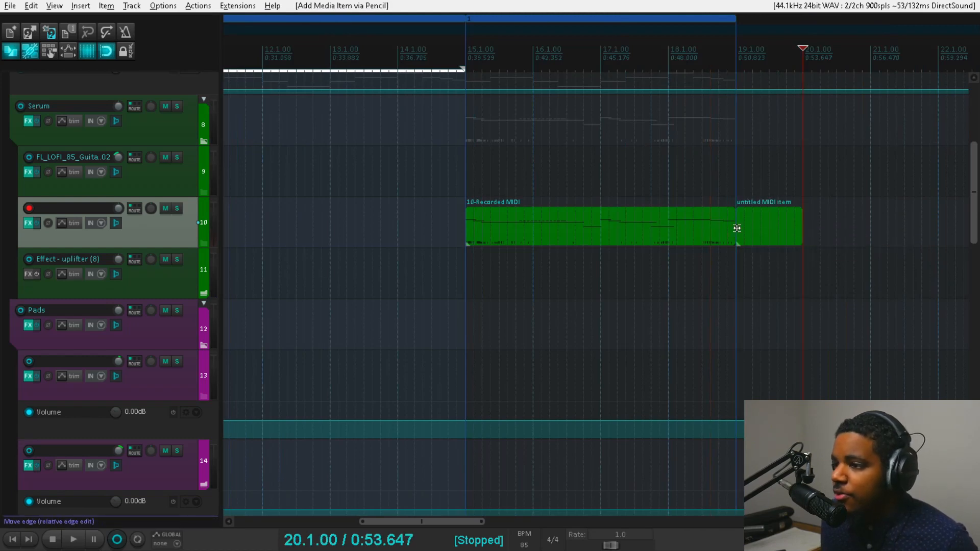
pyautogui.click(732, 229)
pyautogui.keyDown('ctrl'); pyautogui.click(762, 228); pyautogui.keyUp('ctrl')
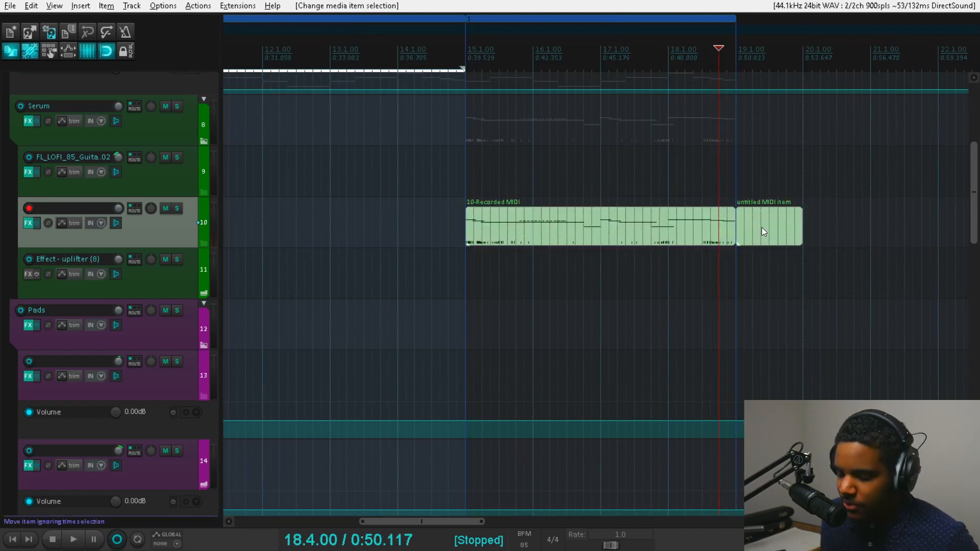
pyautogui.hotkey('ctrl', 'g')
pyautogui.click(761, 228)
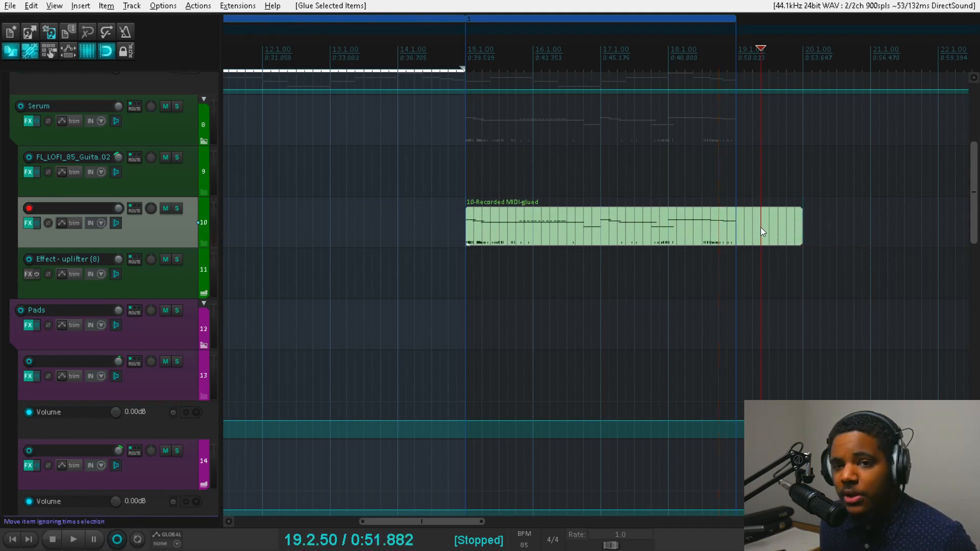
pyautogui.doubleClick(757, 227)
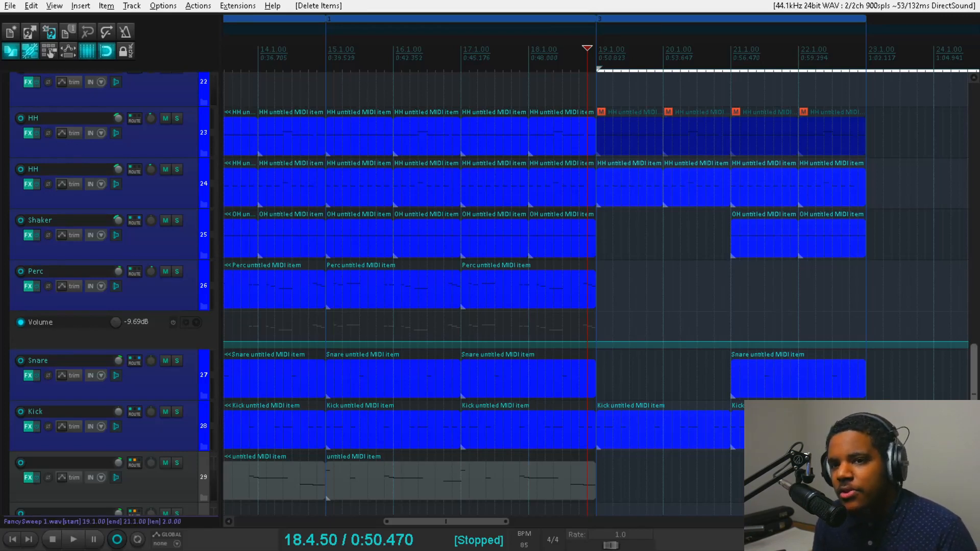
# Step: Review the pads, sweeps and drum items from bar 19 and play the arrangement from 18.4.50
pyautogui.scroll(8, 562, 296)
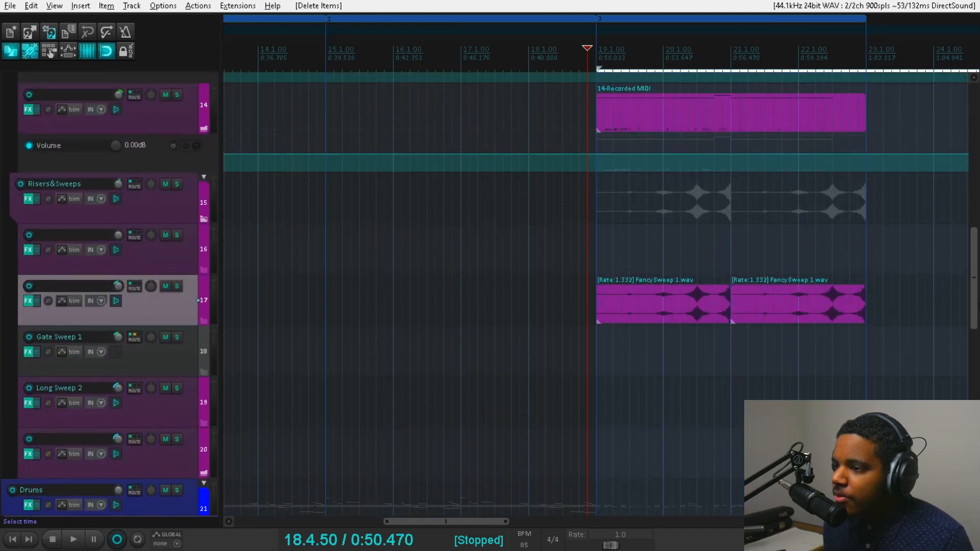
pyautogui.scroll(1, 561, 296)
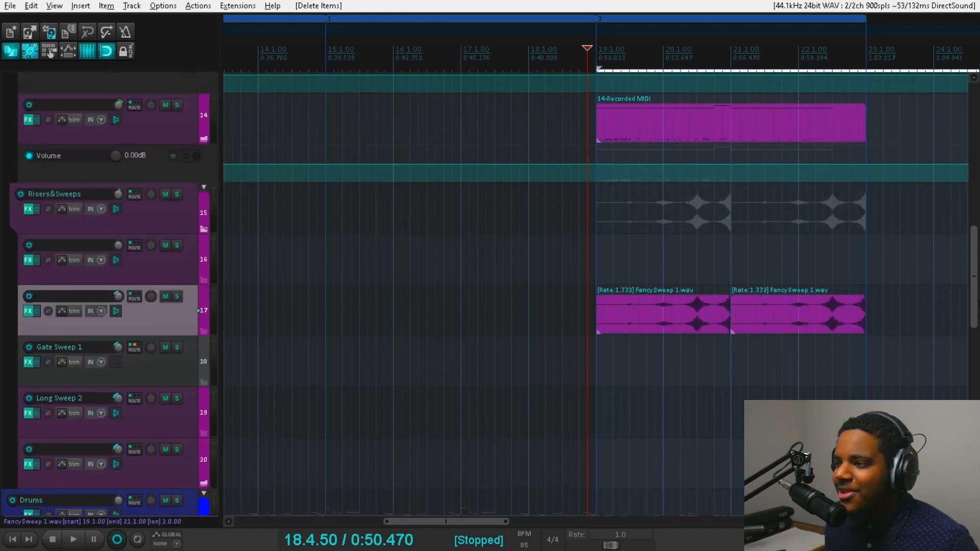
pyautogui.moveTo(972, 297); pyautogui.dragTo(967, 252)
pyautogui.press('space')
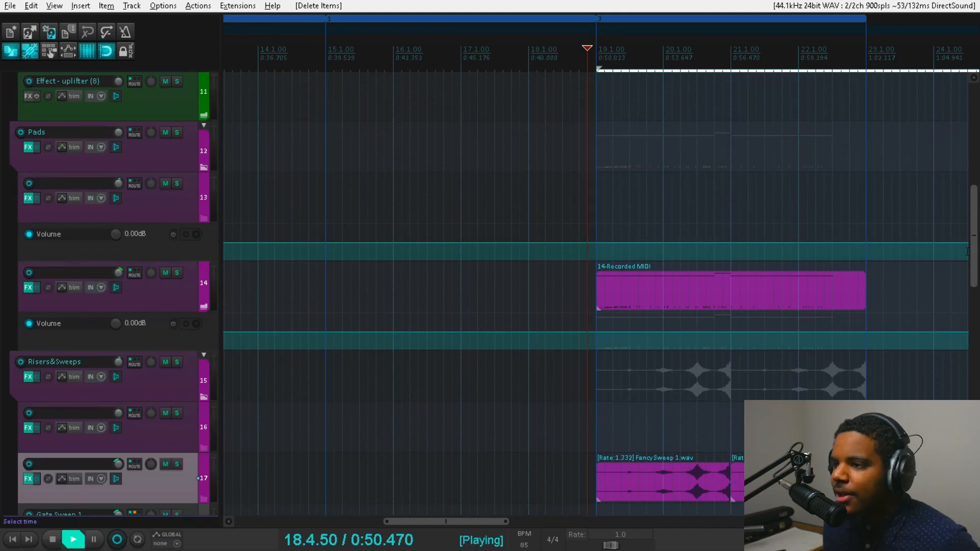
pyautogui.moveTo(972, 254); pyautogui.dragTo(972, 444)
pyautogui.press('space')
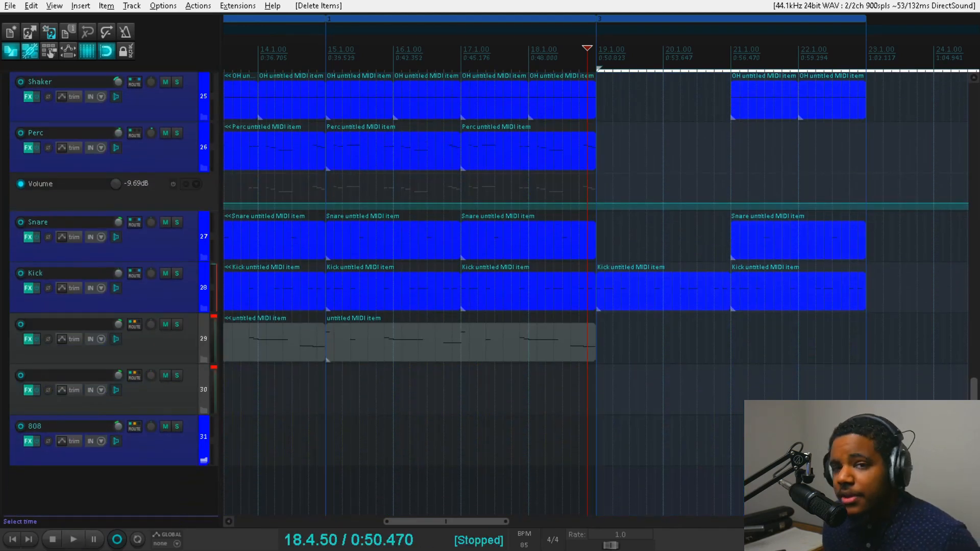
# Step: Review the track 29 MIDI item from bar 15 to 19, and the Bell and Marimba section from bar 23 to 27
pyautogui.click(519, 349)
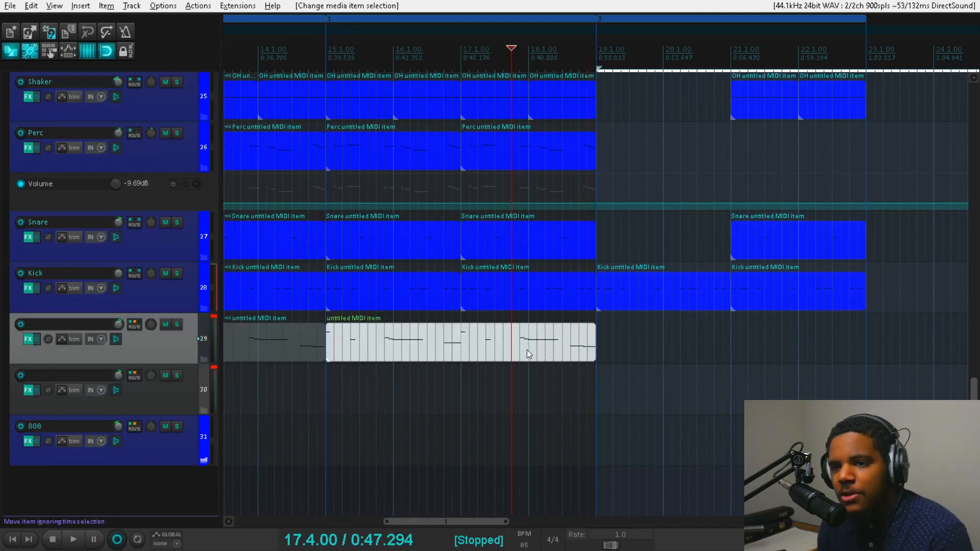
pyautogui.scroll(-3, 527, 350)
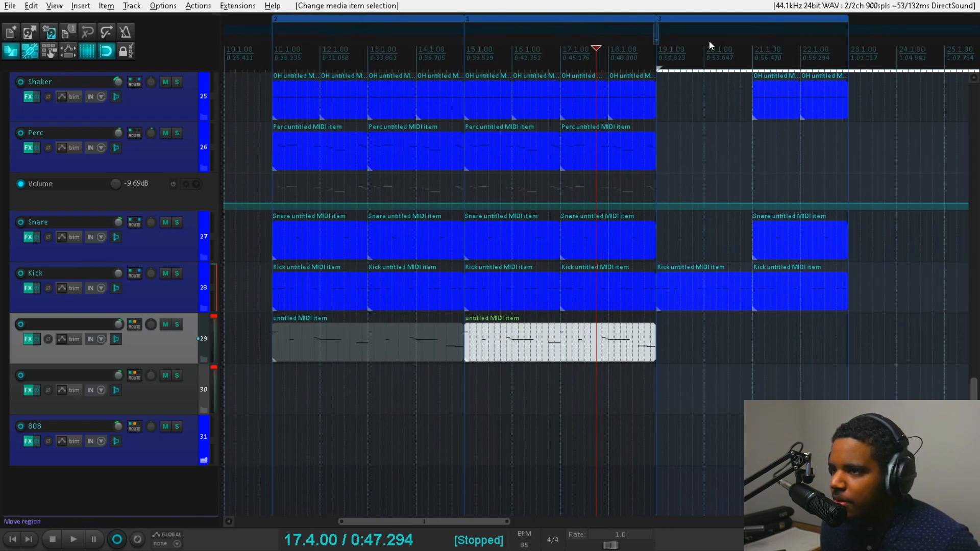
pyautogui.moveTo(836, 48); pyautogui.dragTo(838, 49)
pyautogui.moveTo(974, 395); pyautogui.dragTo(975, 131)
pyautogui.scroll(-4, 837, 166)
pyautogui.click(834, 169)
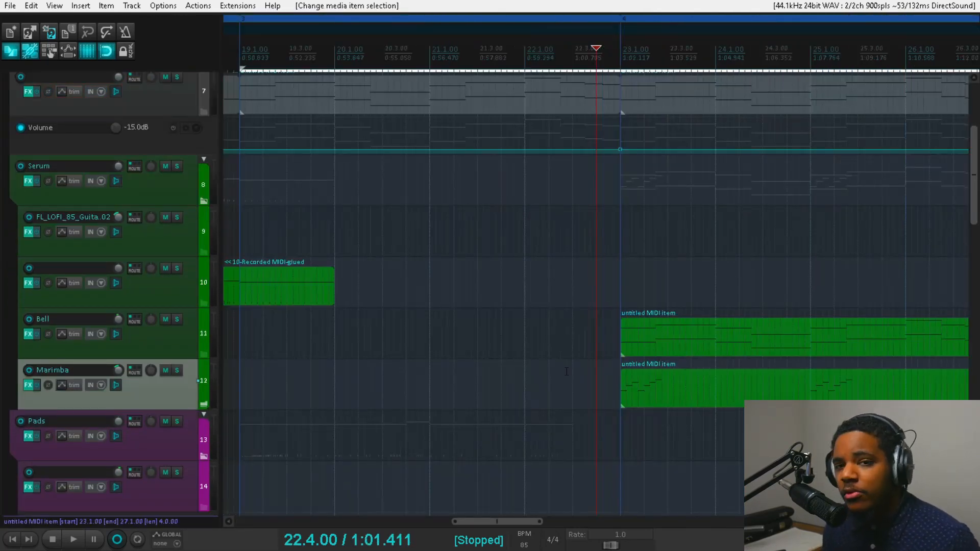
pyautogui.scroll(-2, 581, 371)
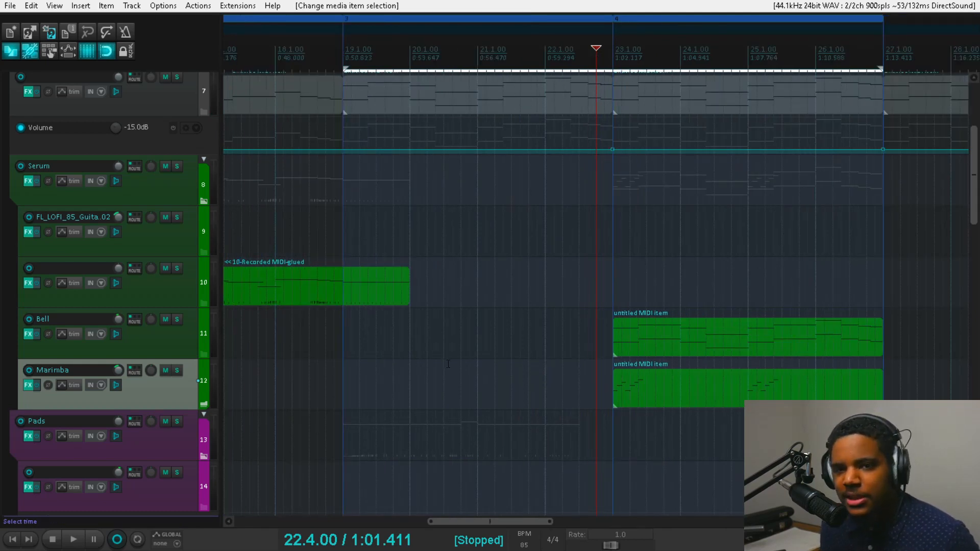
# Step: Play the arrangement from 22.1.00 through the section at bar 23 while reviewing its sweep, pad, Bell and Marimba items
pyautogui.click(338, 362)
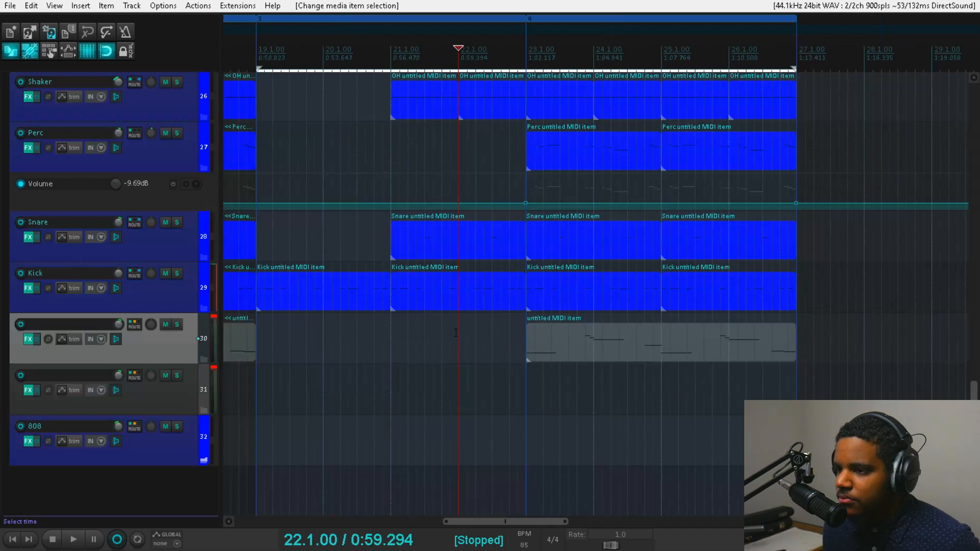
pyautogui.press('space')
pyautogui.scroll(12, 964, 258)
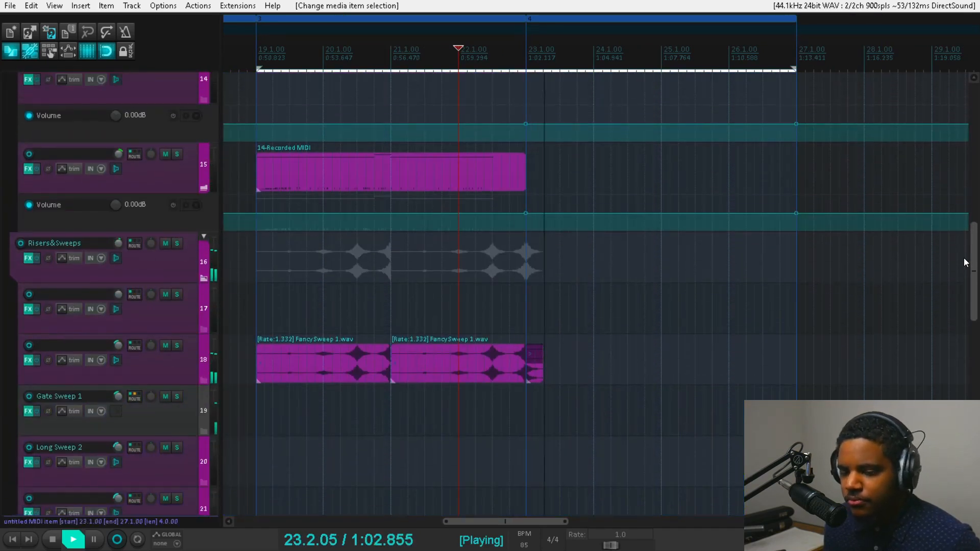
pyautogui.scroll(5, 963, 258)
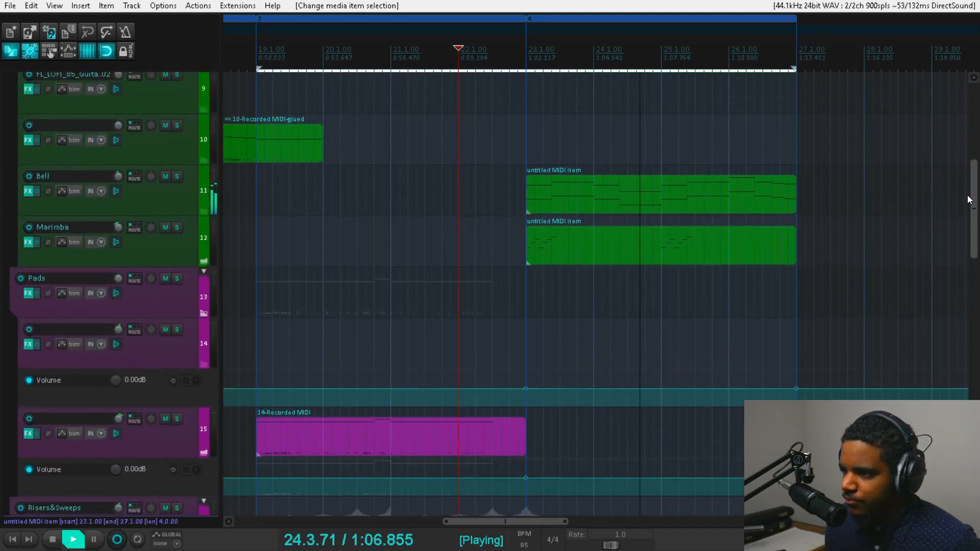
pyautogui.moveTo(967, 195); pyautogui.dragTo(968, 194)
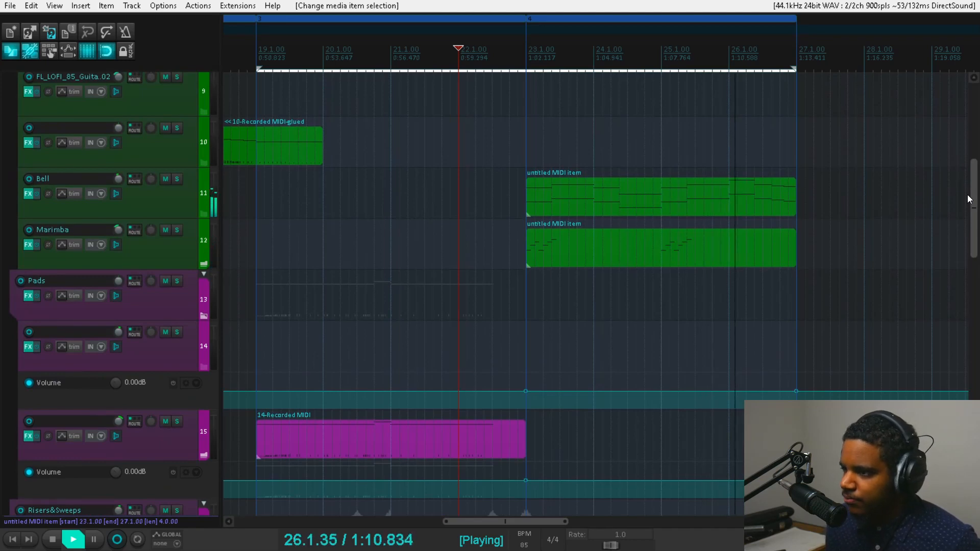
pyautogui.scroll(-3, 964, 194)
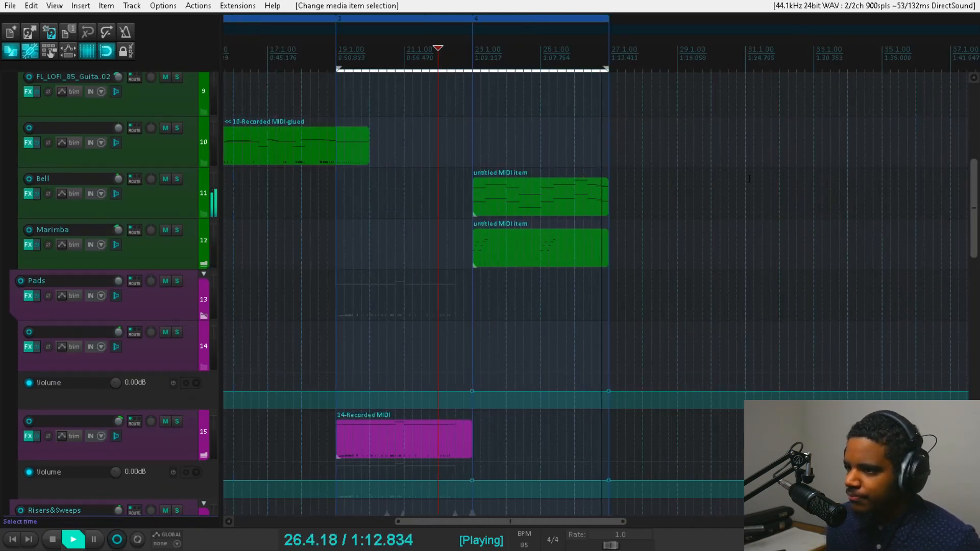
pyautogui.press('space')
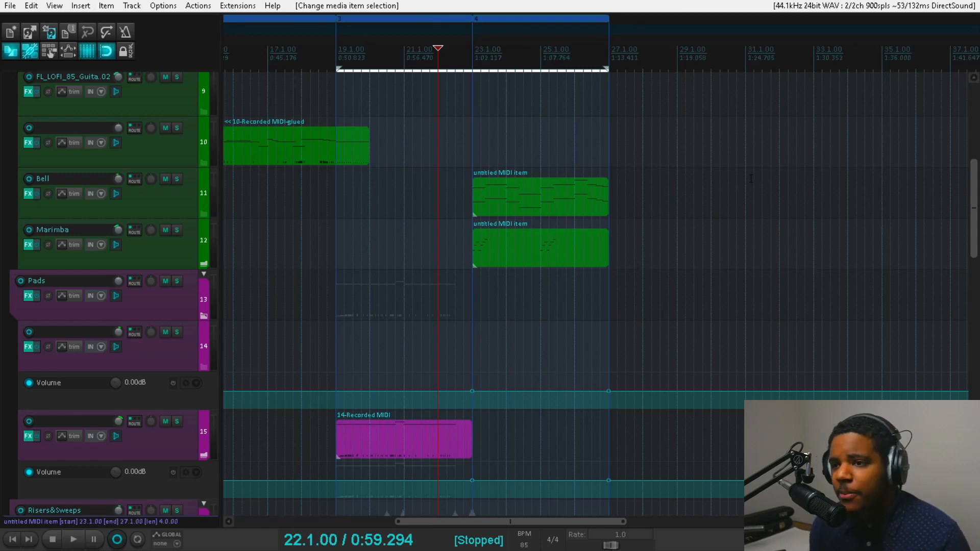
# Step: Delete the MIDI item on track 7 that starts at 27.1.00, past the end of the last region
pyautogui.scroll(-2, 747, 182)
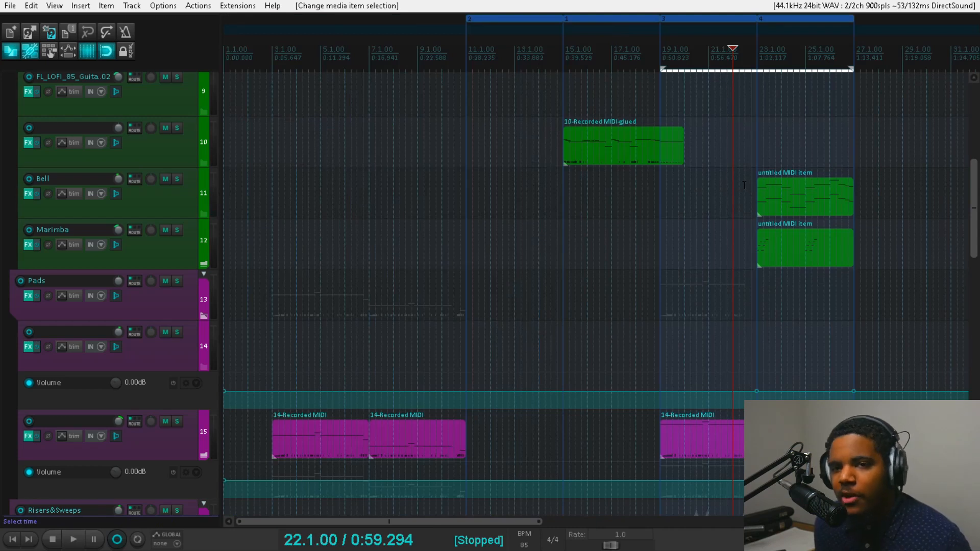
pyautogui.scroll(-1, 744, 185)
pyautogui.moveTo(971, 184); pyautogui.dragTo(971, 119)
pyautogui.click(707, 231)
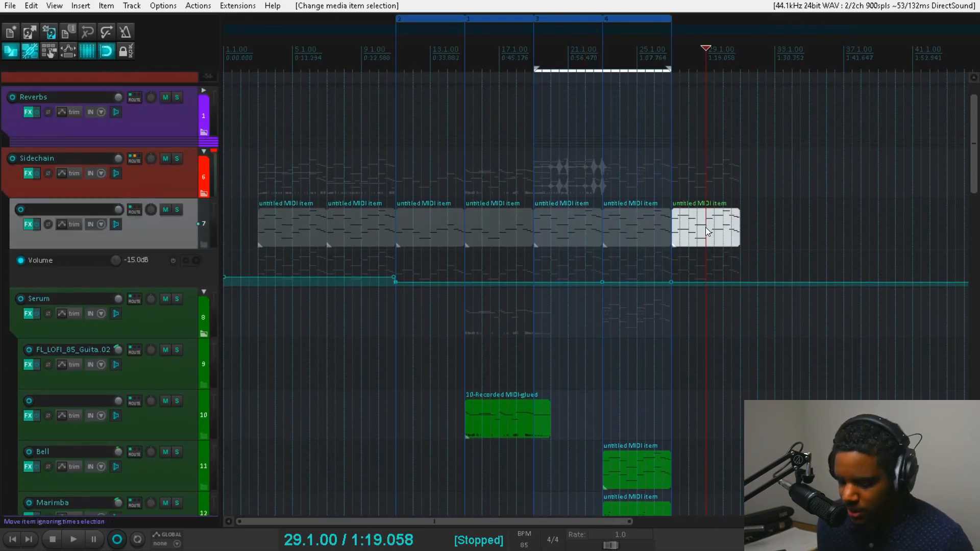
pyautogui.press('Delete')
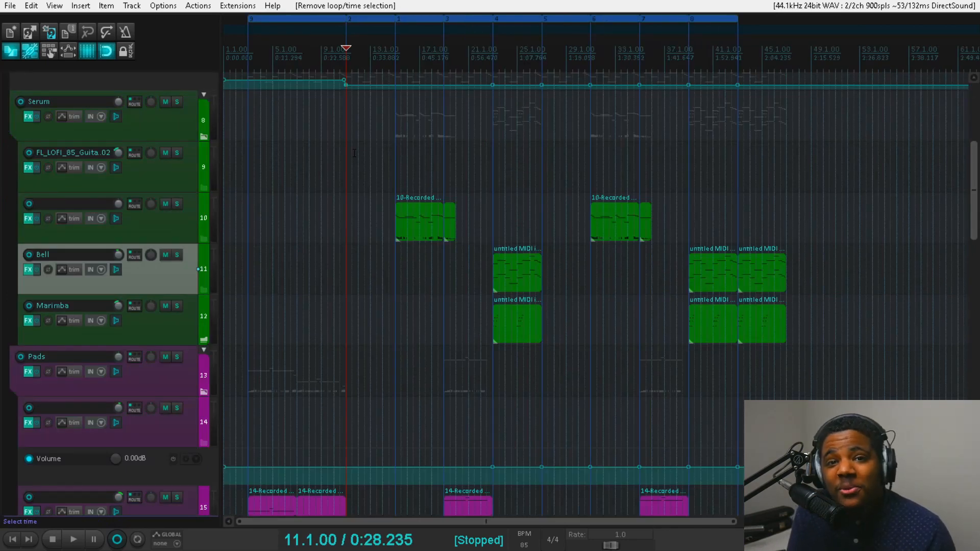